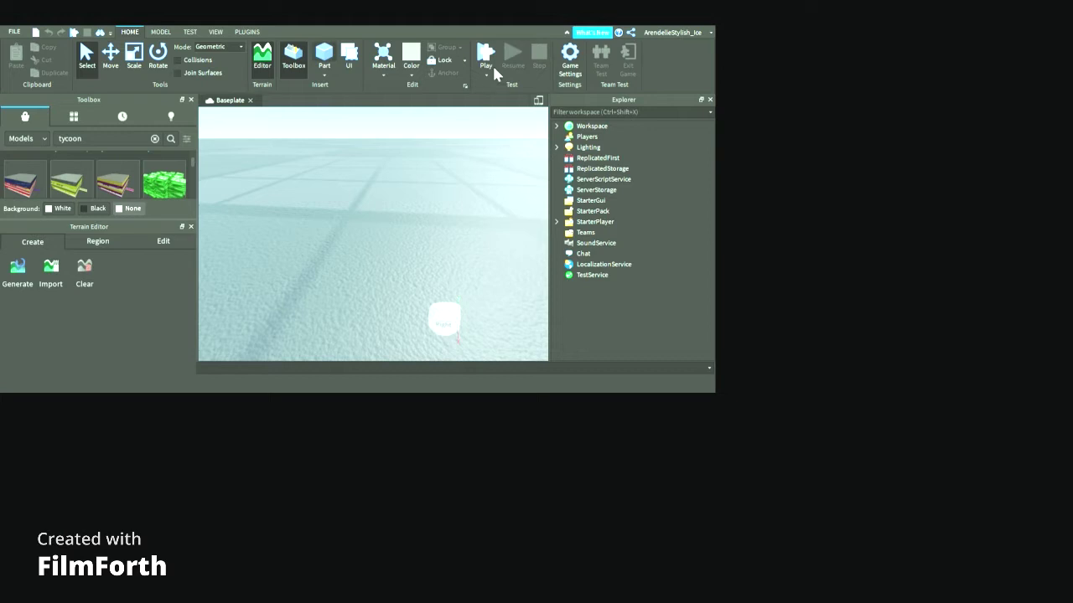
Insert a block part on the baseplate
right_click_drag(520, 336, 558, 336)
left_click_drag(632, 264, 643, 277)
right_click_drag(637, 272, 638, 279)
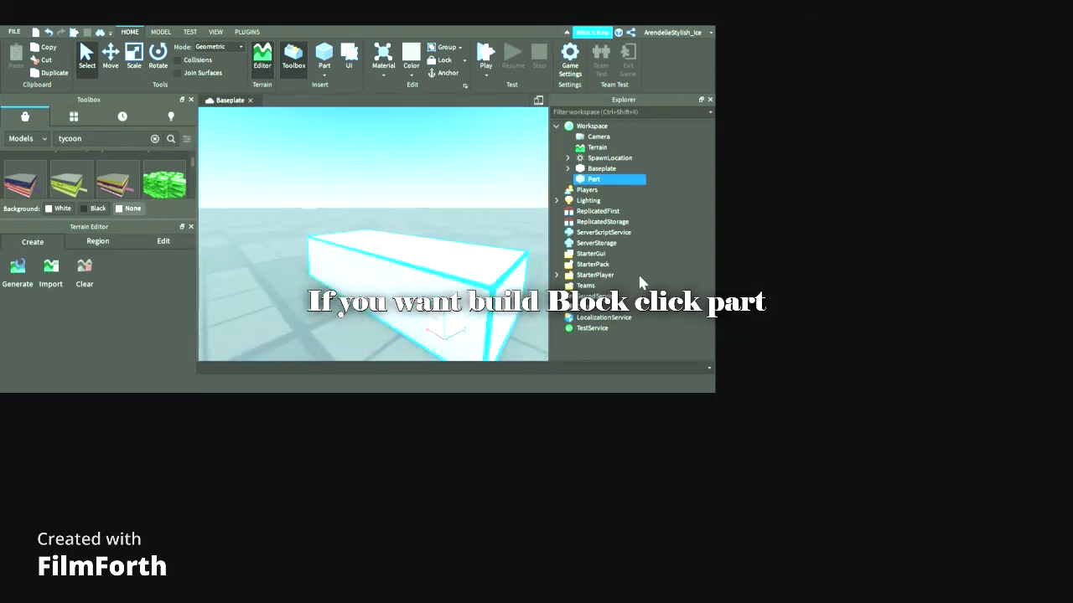
left_click_drag(618, 398, 605, 369)
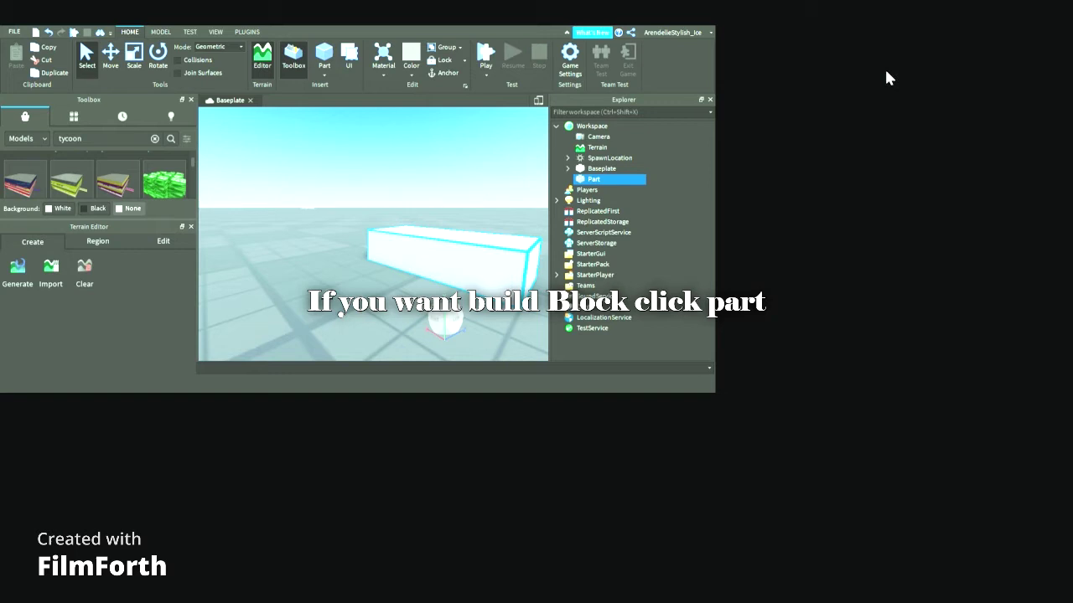
Duplicate the block part and nest one copy inside the other in the Explorer hierarchy
key("ctrl+d")
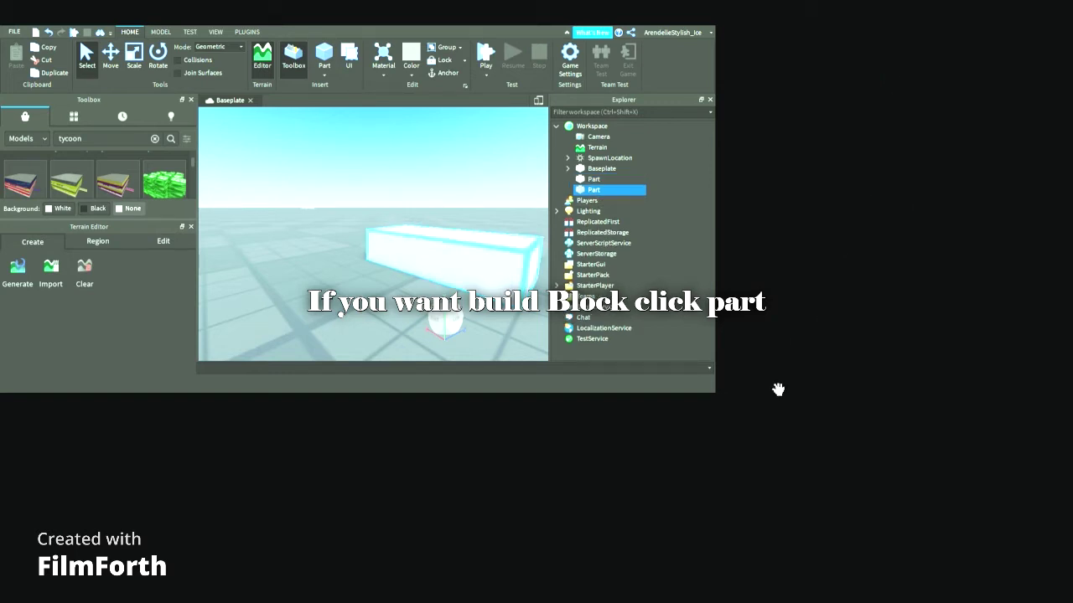
right_click_drag(385, 358, 411, 384)
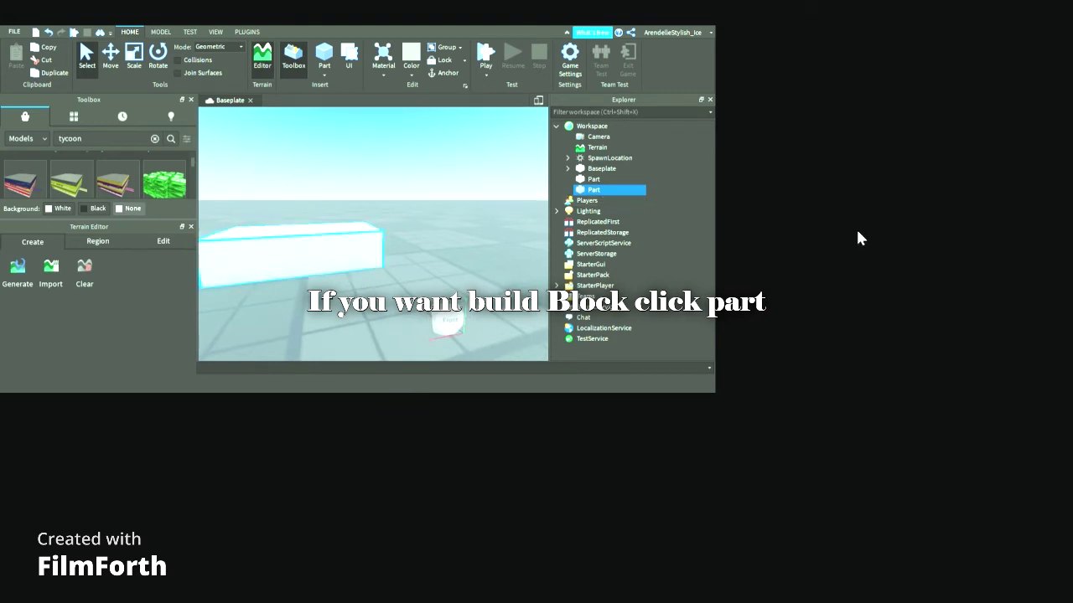
left_click_drag(595, 189, 591, 178)
Set the part colour to red and insert a new block part
left_click(620, 327)
left_click(592, 361)
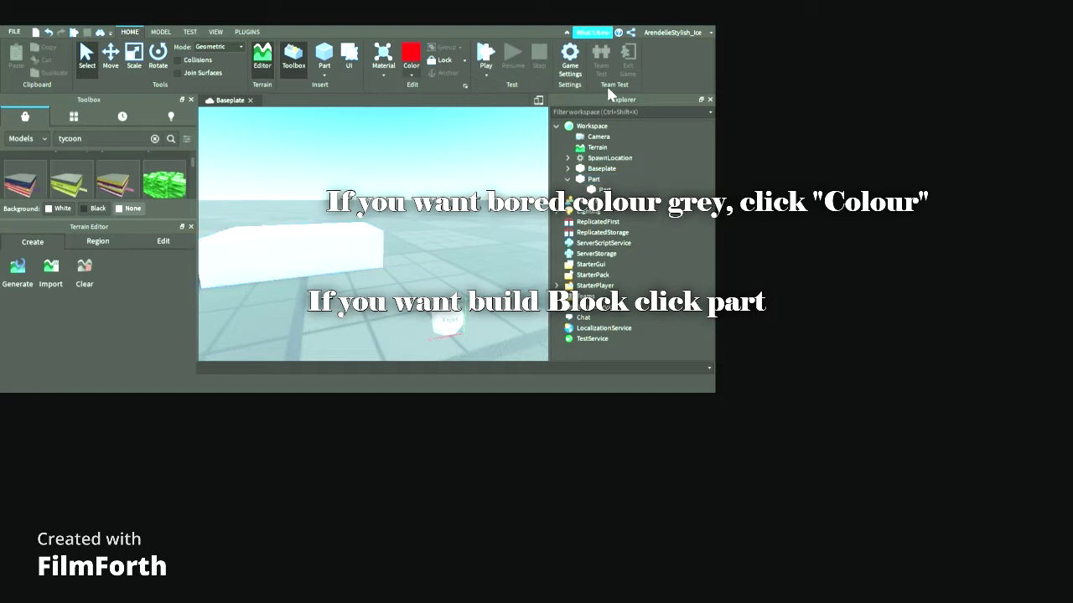
left_click(324, 55)
Delete the white block part together with the copy nested inside it
left_click_drag(463, 210, 222, 320)
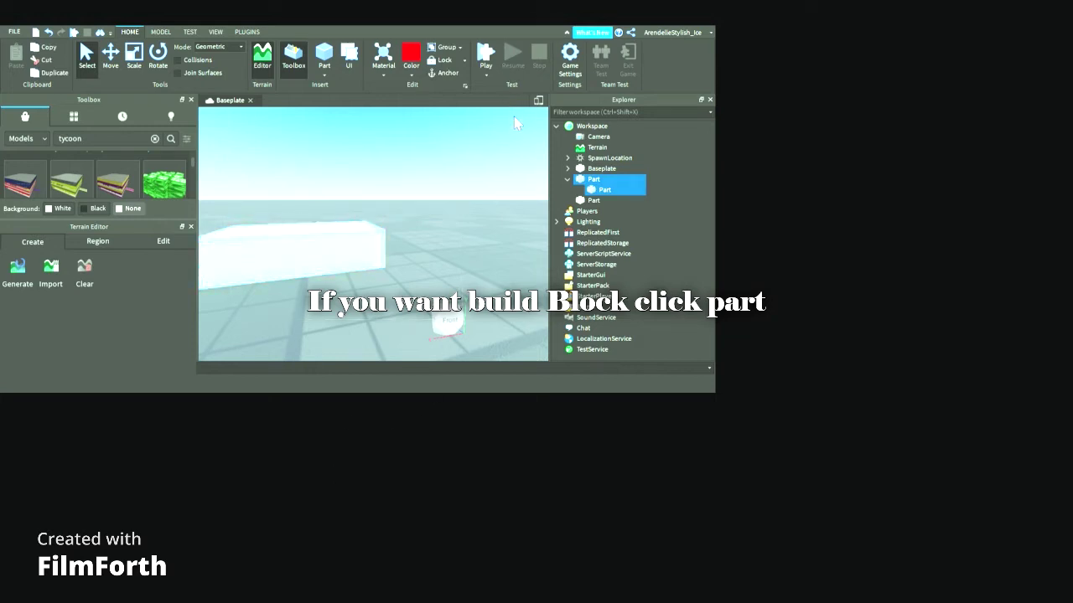
key("Delete")
right_click_drag(549, 230, 549, 230)
scroll(549, 230, "up", 2)
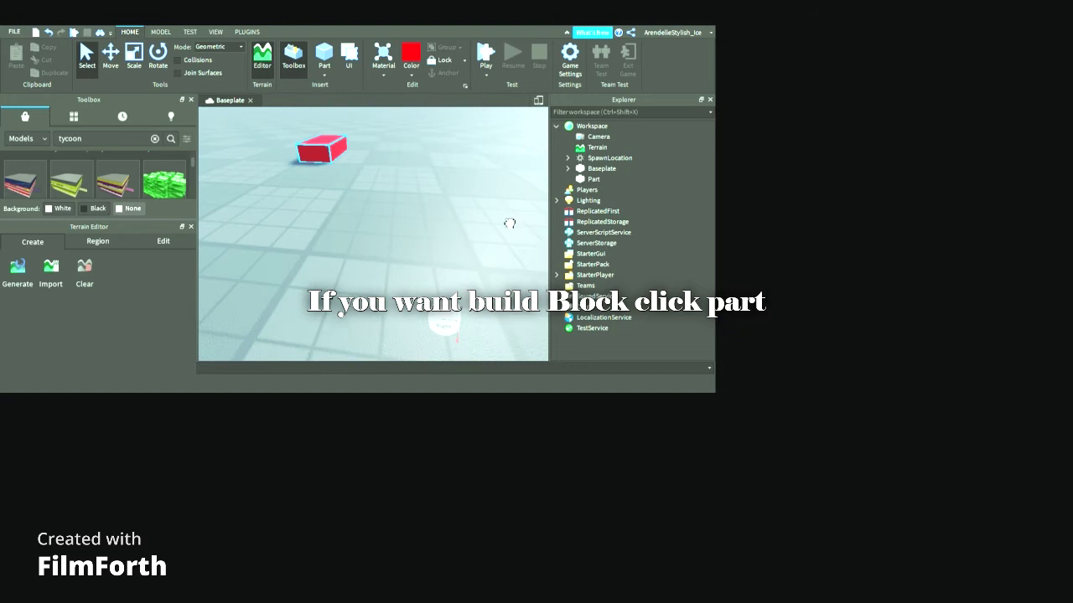
left_click_drag(510, 223, 546, 209)
right_click_drag(720, 327, 720, 327)
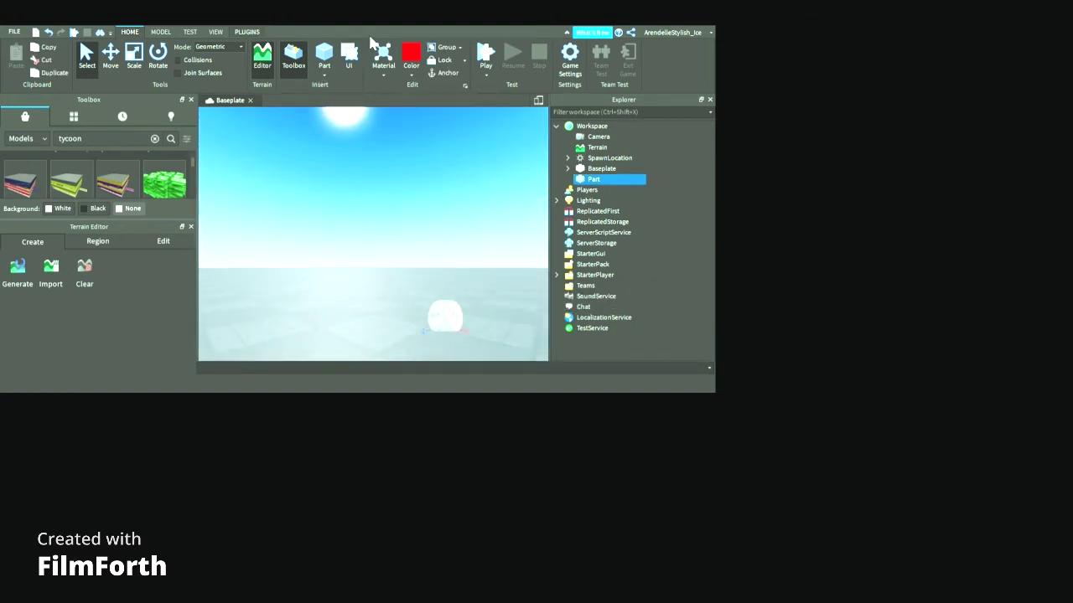
Use the Load Character plugin to spawn an avatar into the scene by entering the account's username
left_click(247, 32)
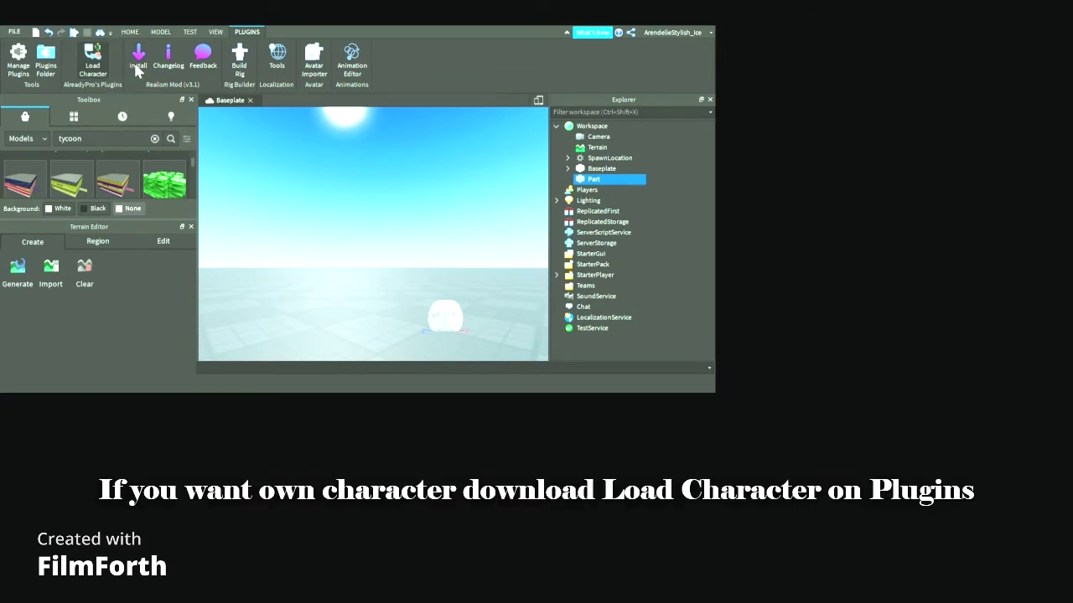
left_click(93, 60)
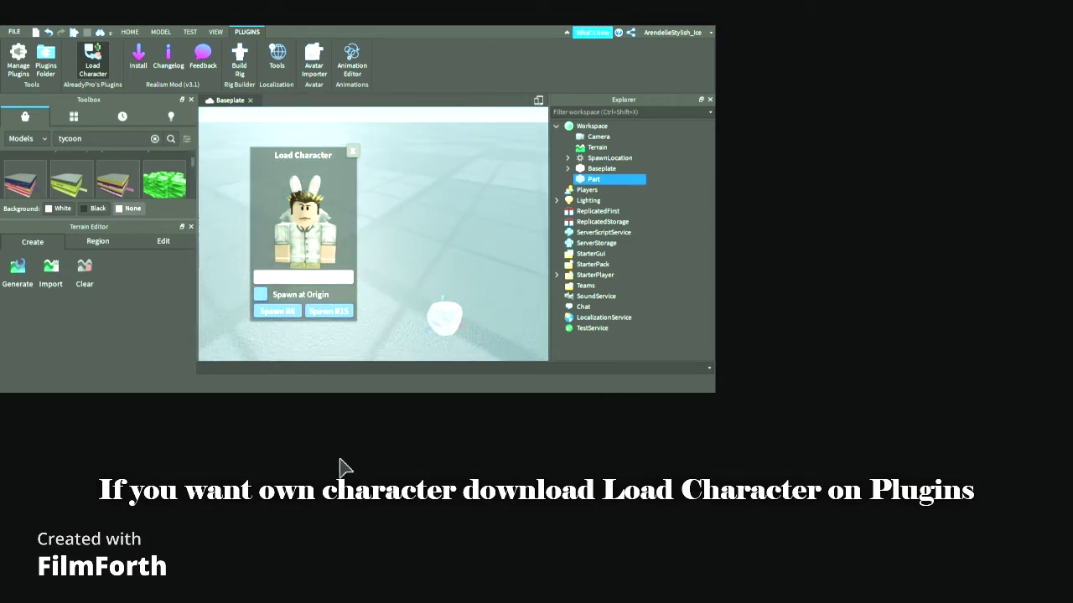
type("Arendel")
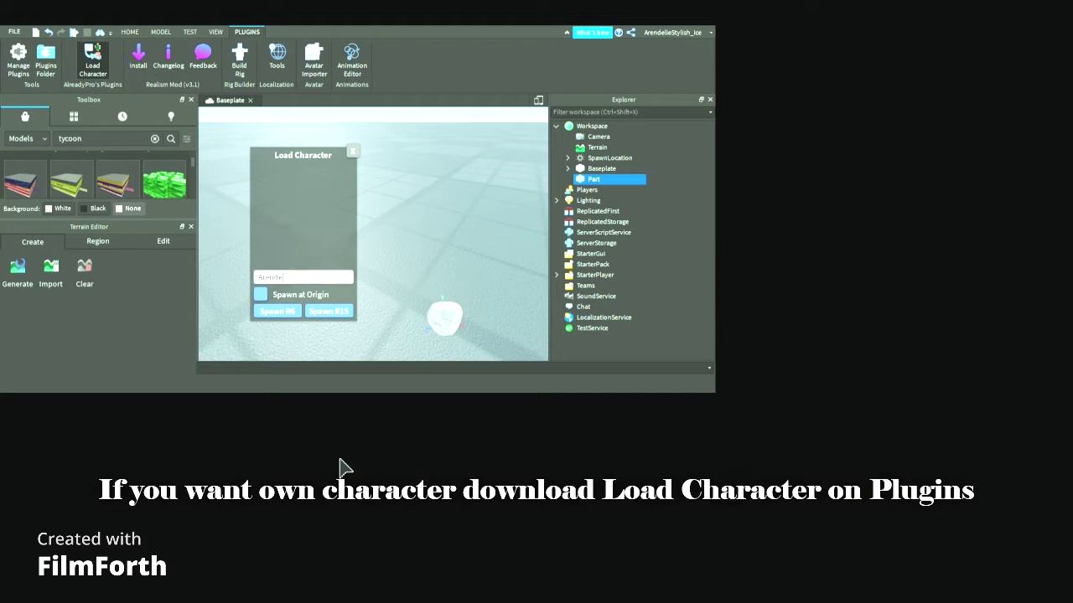
type("leStylish_I")
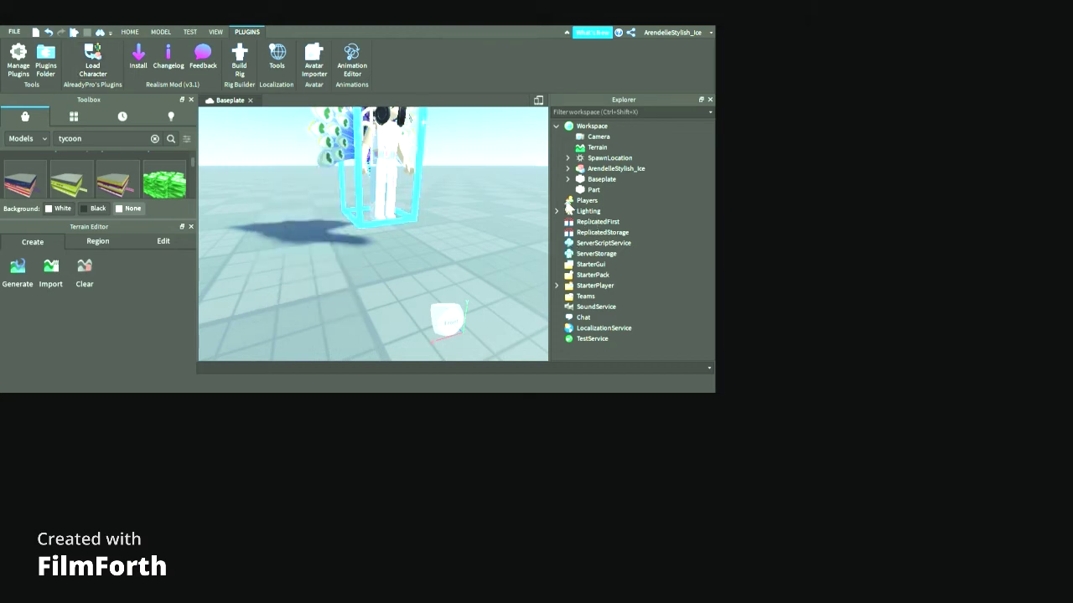
Rename the spawned character model to "Welcome to Town"
left_click(646, 167)
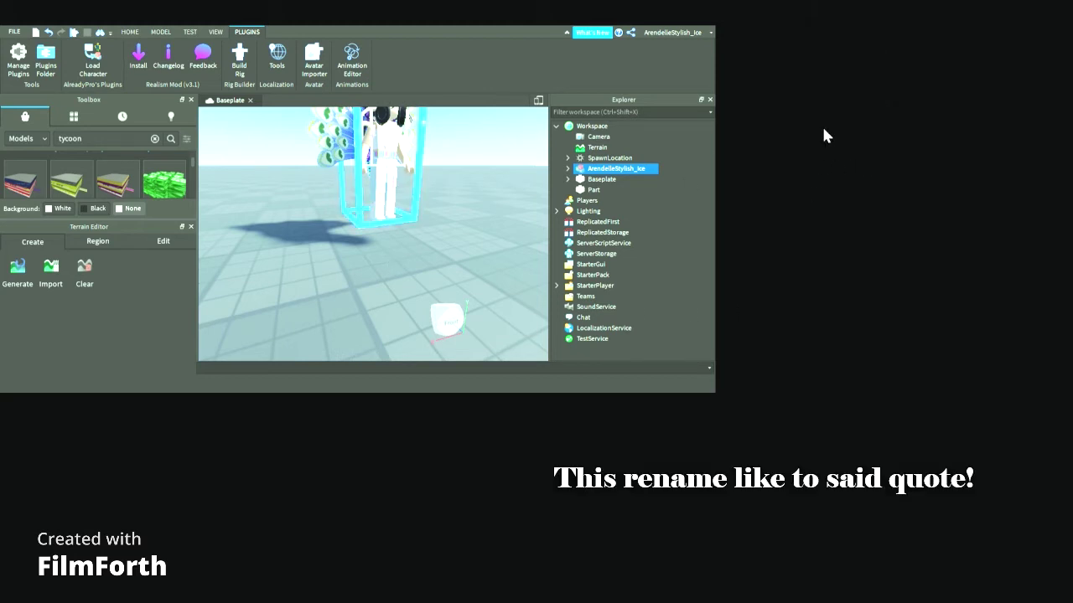
key("F2")
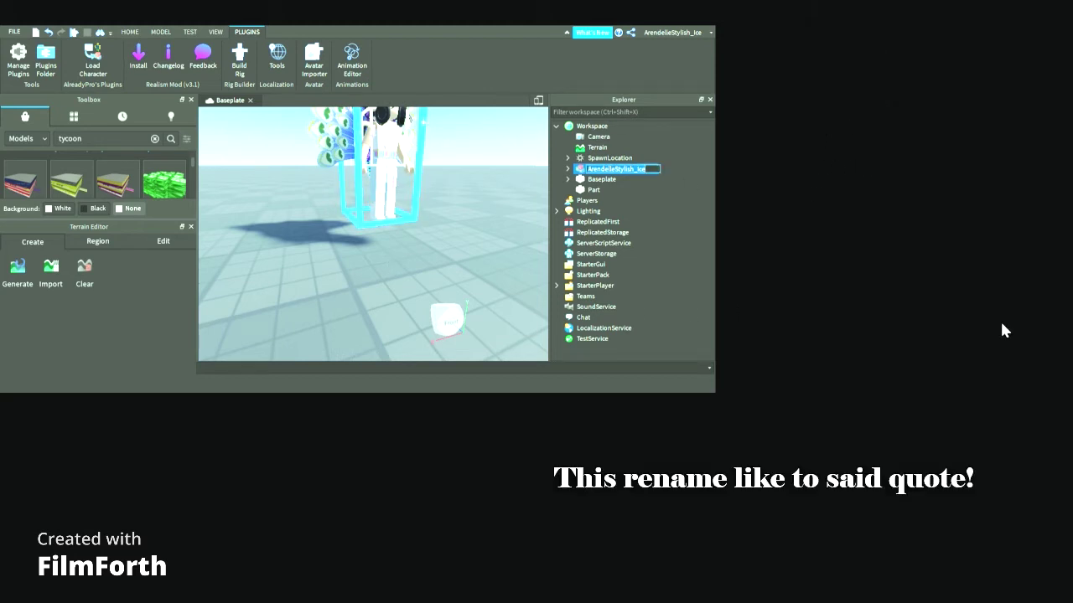
key("BackSpace")
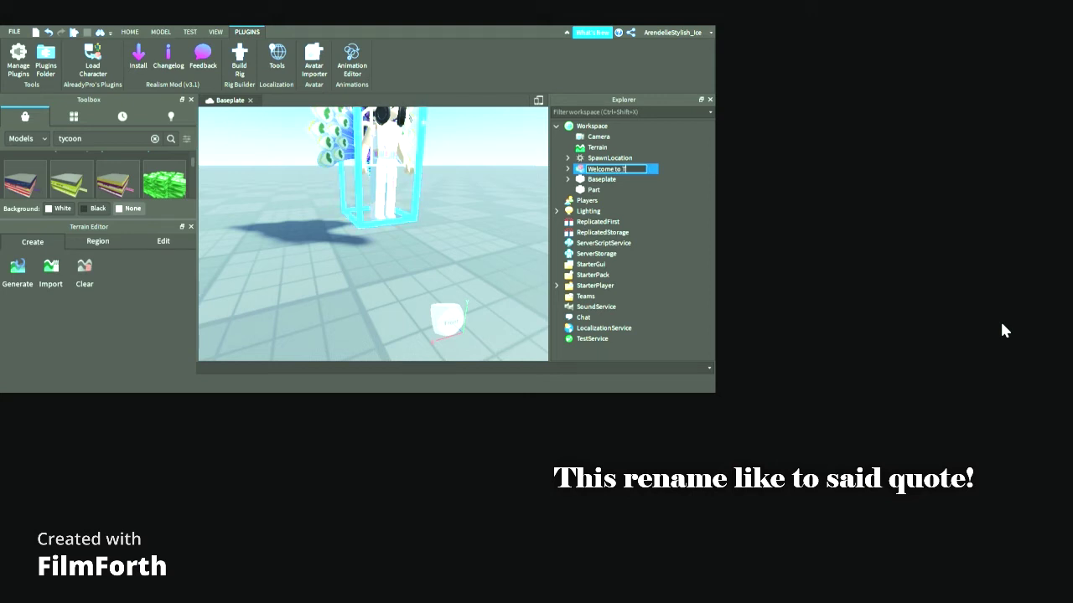
key("Return")
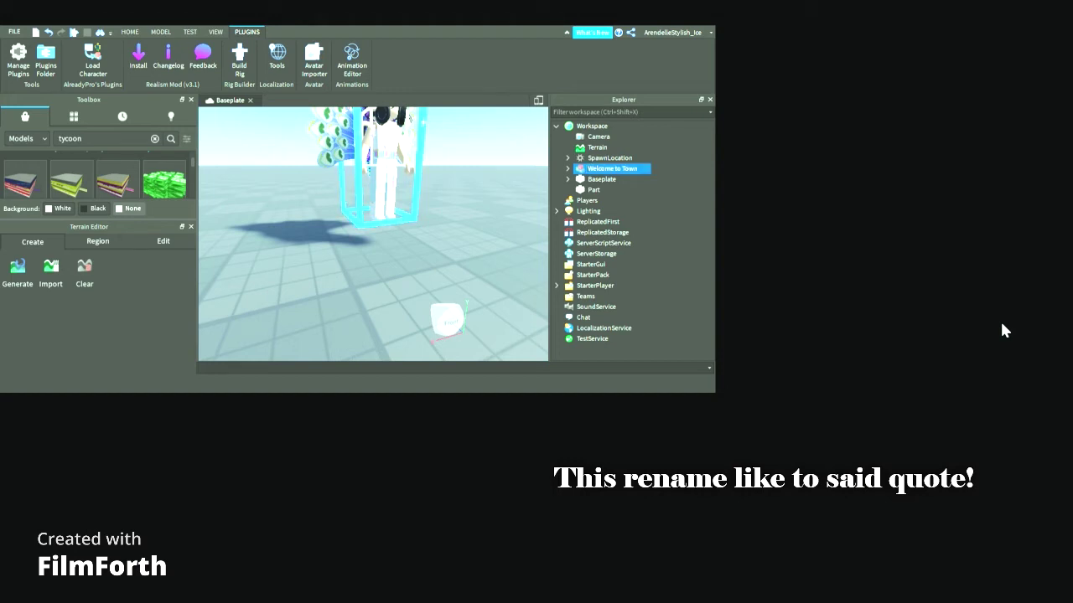
Delete the red block part from the workspace
left_click(735, 260)
mouse_move(735, 260)
right_mouse_down()
mouse_move(733, 280)
mouse_move(757, 300)
mouse_move(733, 279)
right_mouse_up()
scroll(735, 280, "up", 5)
scroll(733, 280, "down", 5)
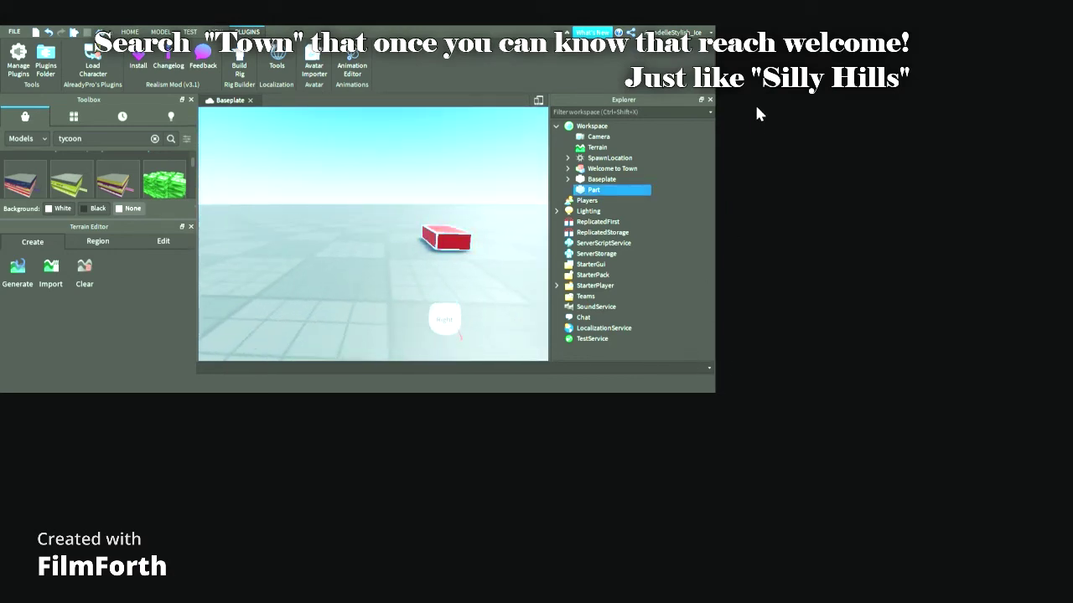
key("Delete")
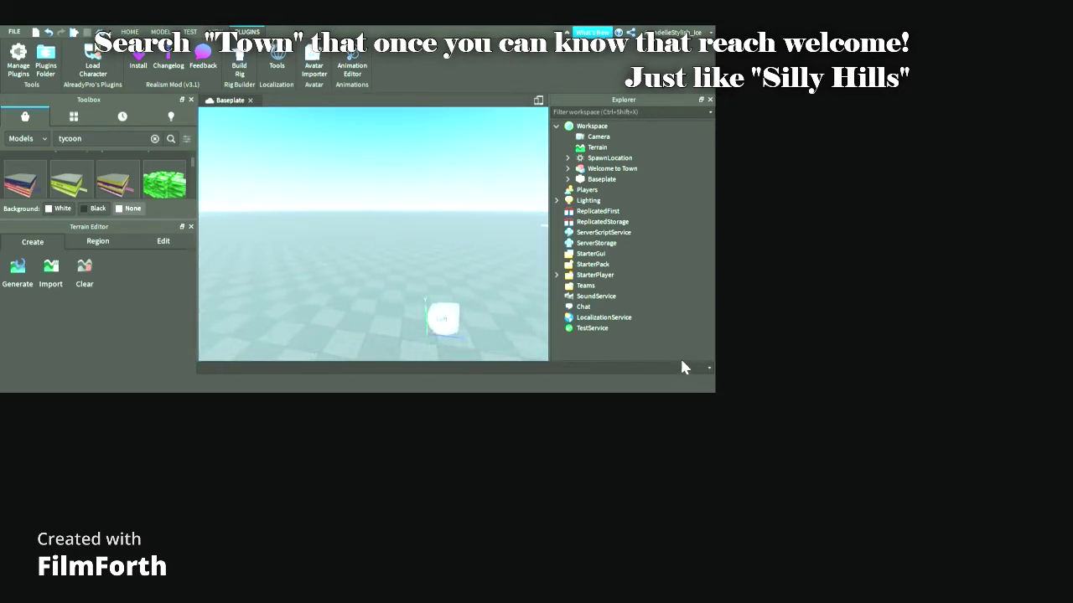
Search the Toolbox models for "town" and insert the Town Hall model
key("w")
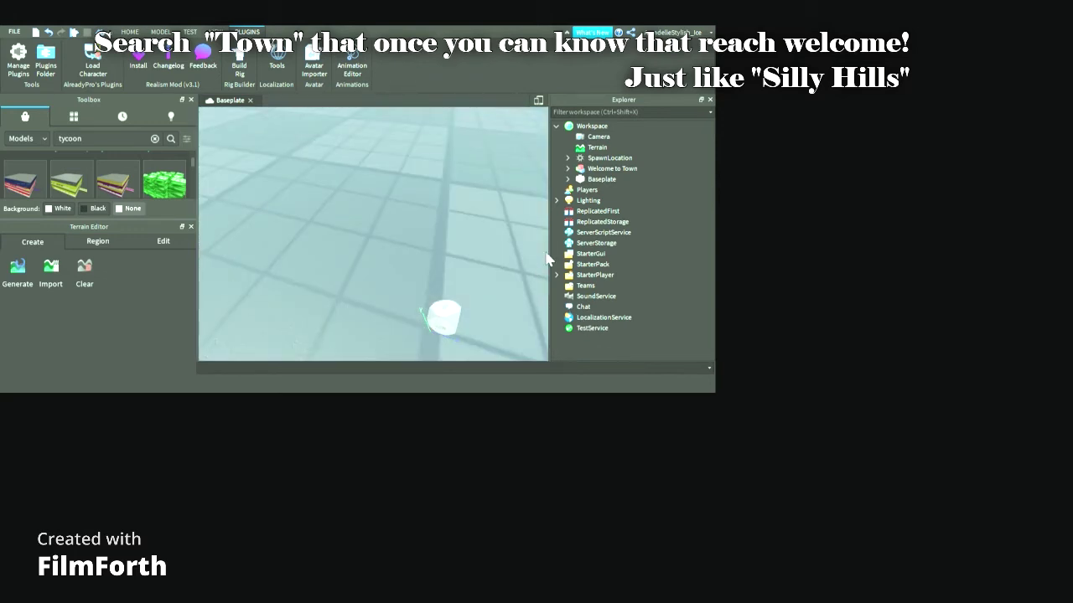
left_click(154, 139)
type("town")
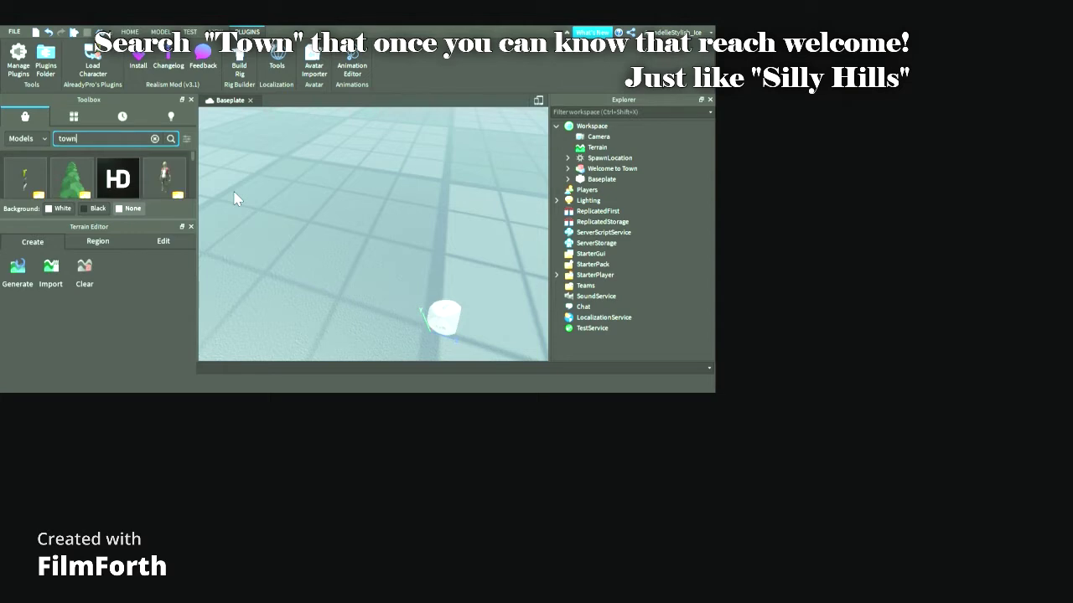
key("Return")
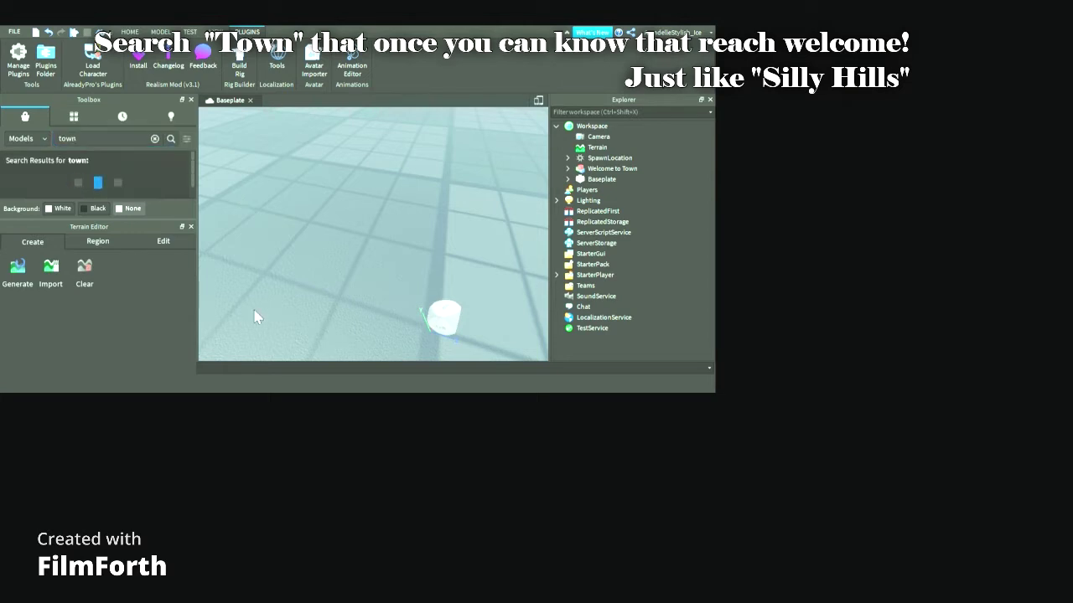
left_click(130, 31)
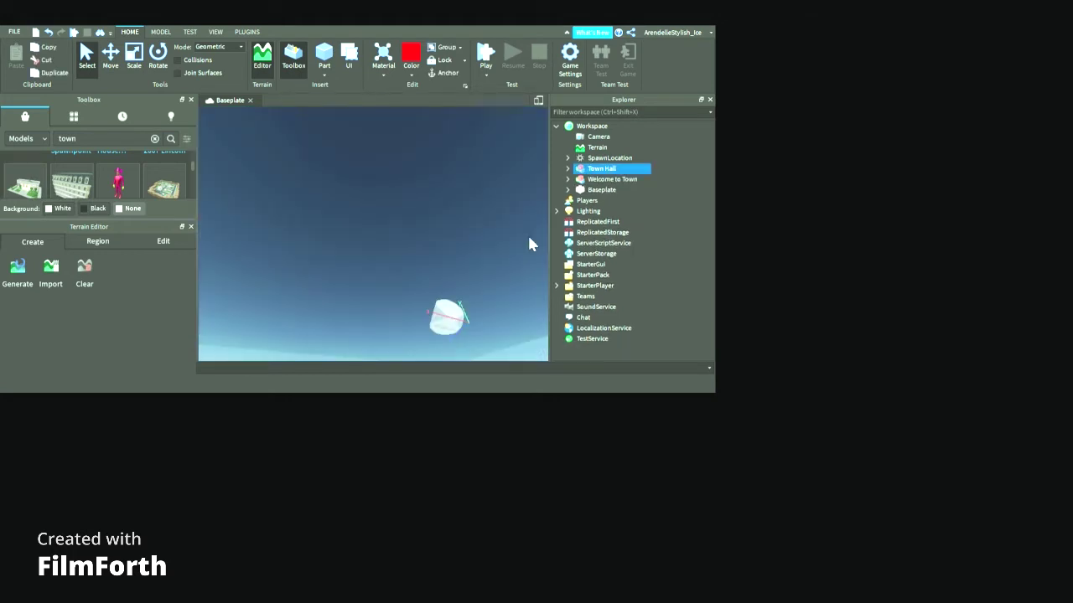
Examine the interior of the inserted Town Hall model
left_click(398, 391)
right_click_drag(398, 390, 431, 428)
scroll(405, 403, "up", 3)
key("w")
key("w")
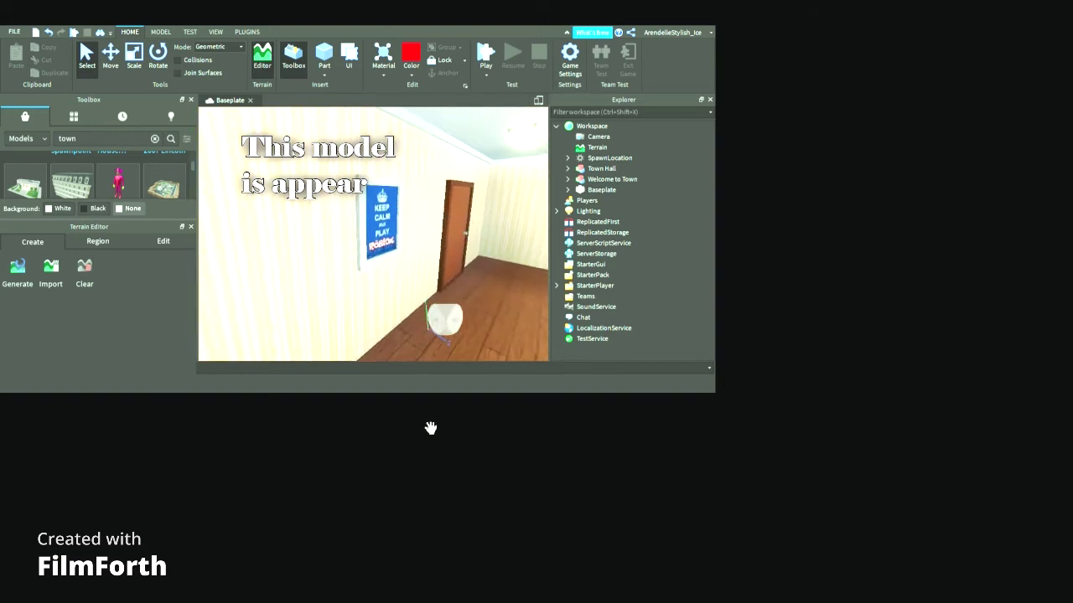
mouse_move(430, 428)
right_mouse_down()
mouse_move(404, 404)
mouse_move(387, 410)
mouse_move(405, 403)
mouse_move(431, 428)
right_mouse_up()
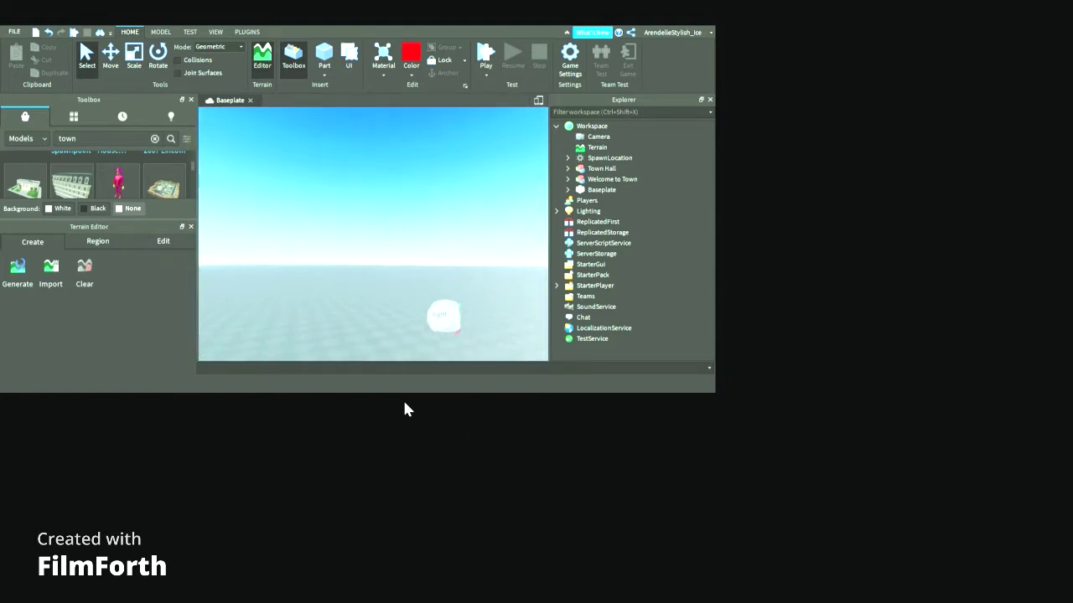
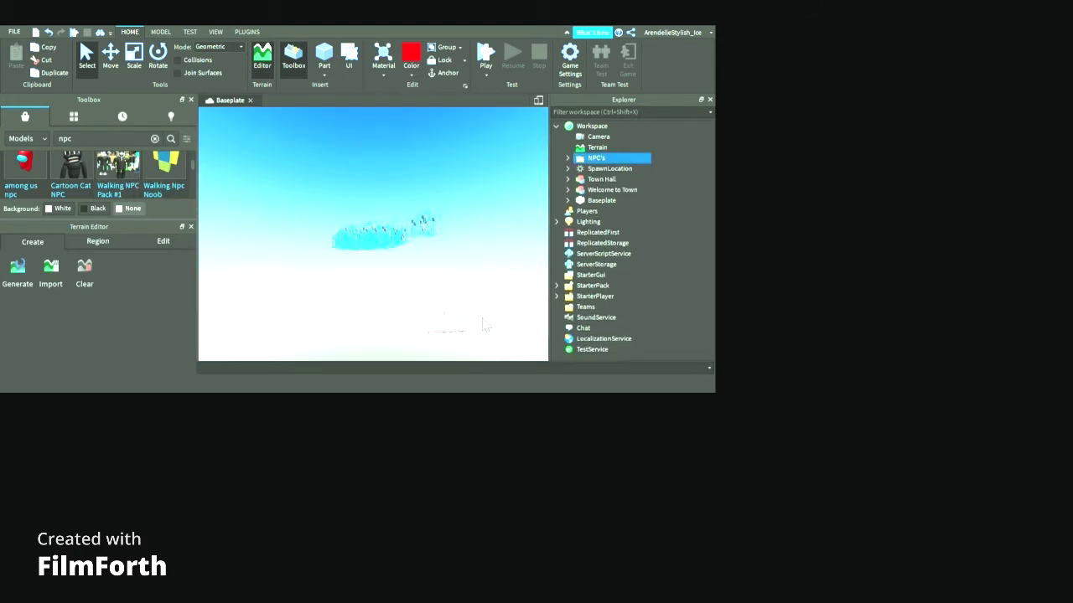
Expand the inserted NPC's folder together with its NPC's and Special NPC's subfolders to inspect the character models
left_click(531, 291)
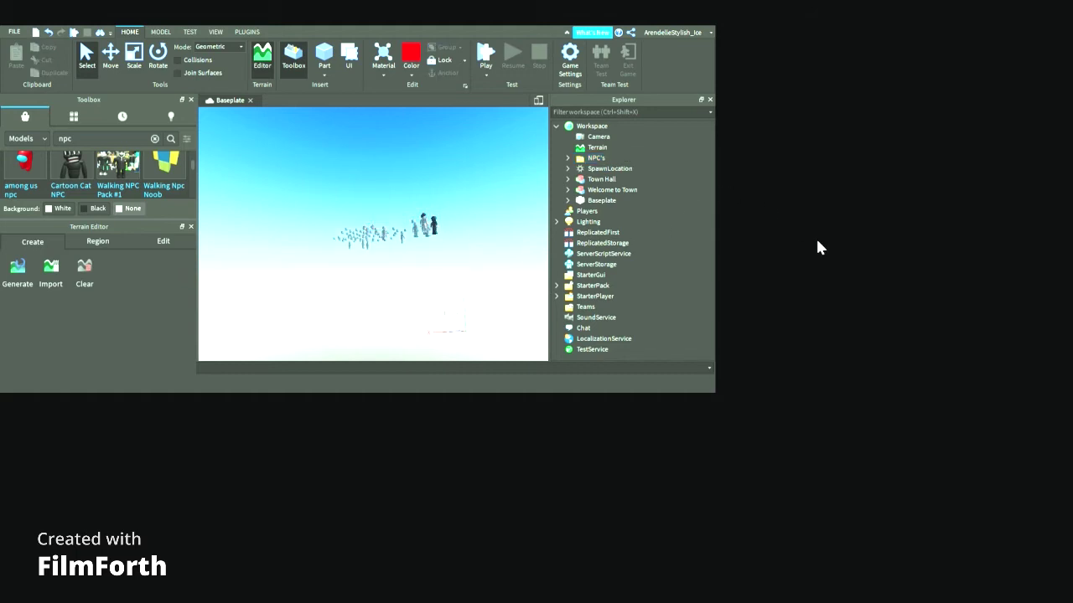
left_click(846, 220)
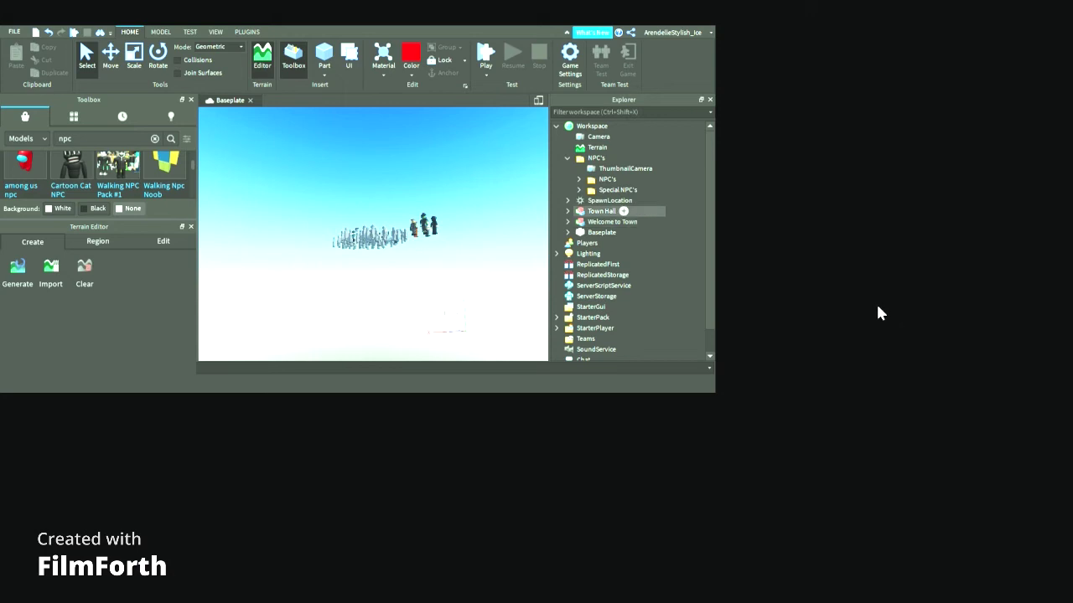
left_click(867, 250)
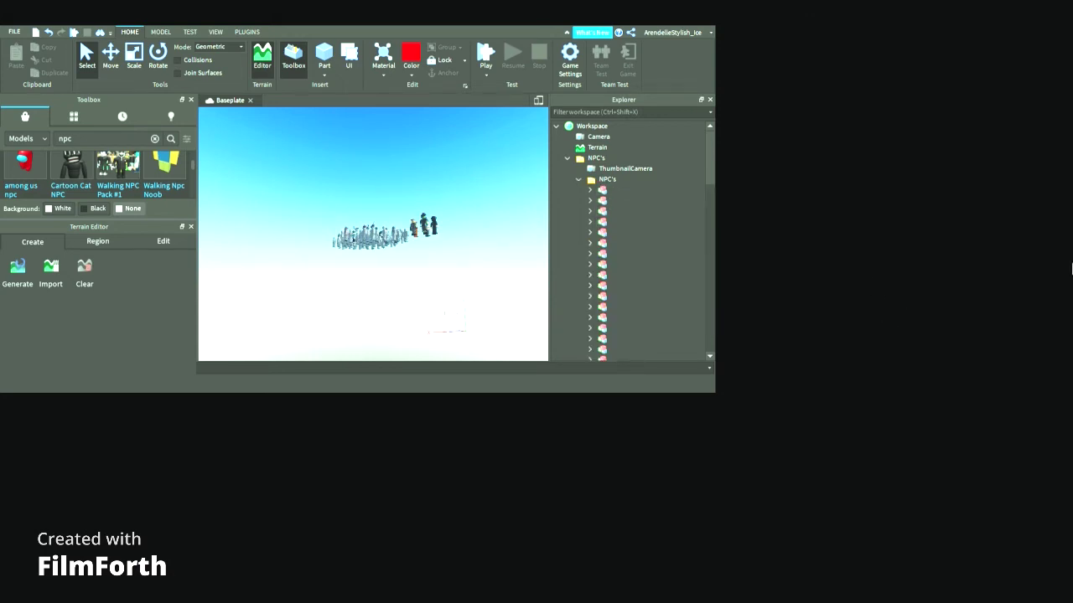
left_click_drag(1071, 279, 829, 467)
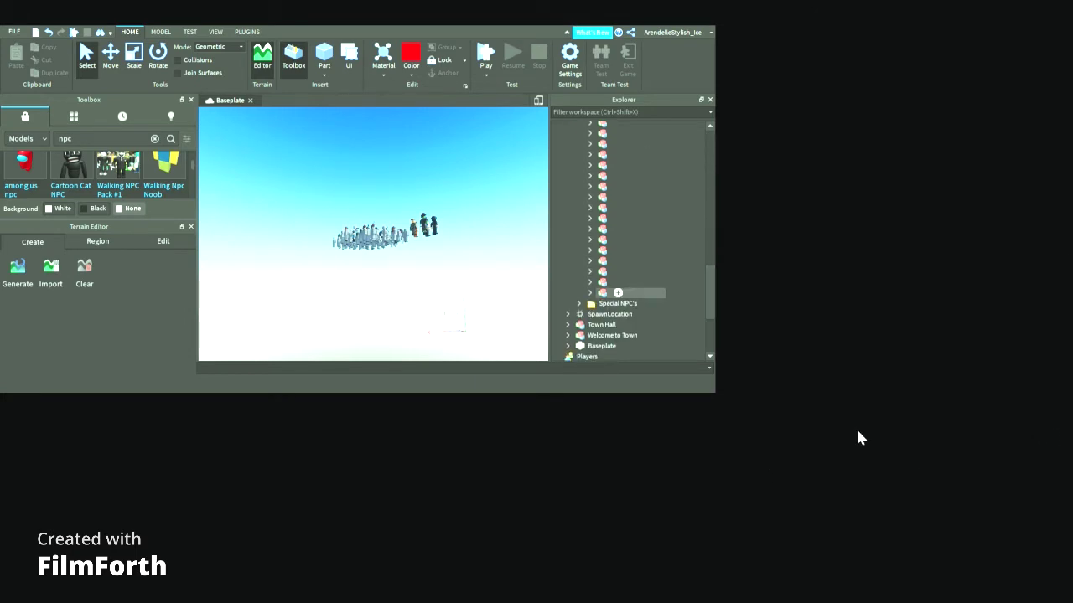
left_click(868, 455)
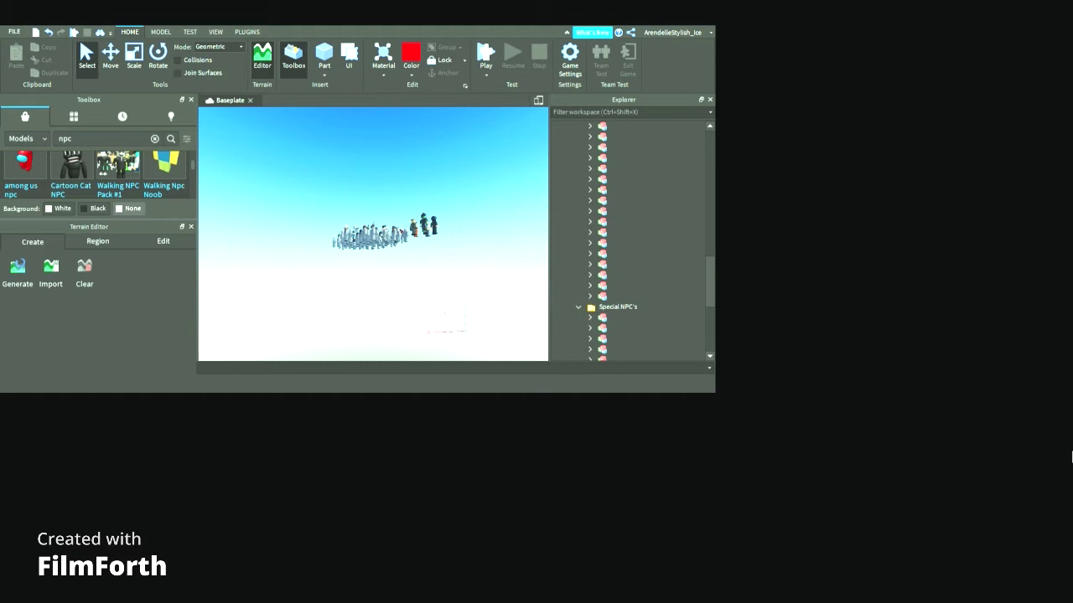
scroll(663, 352, "down", 3)
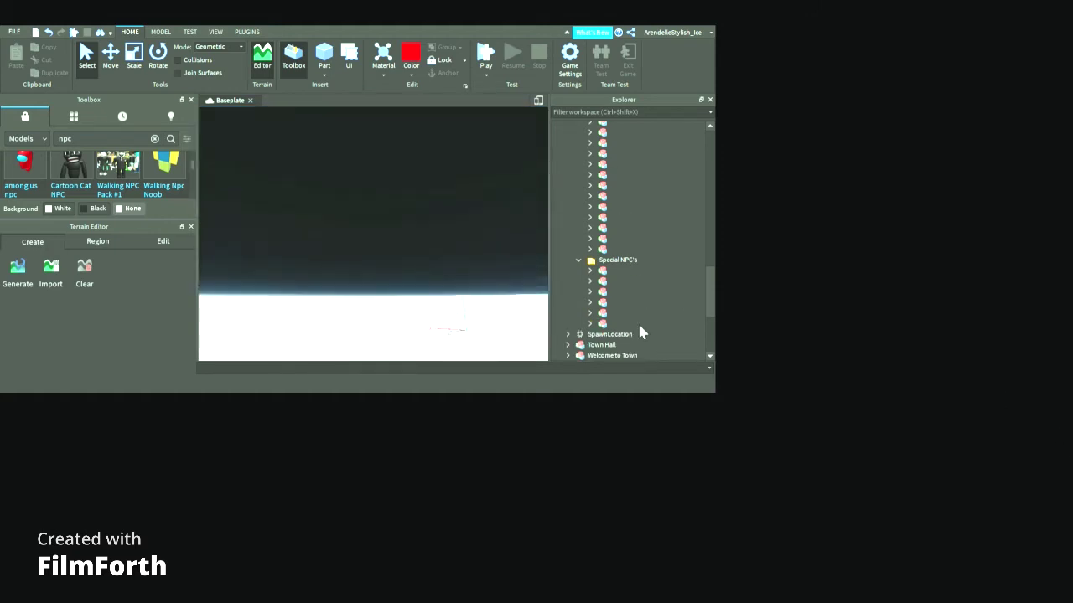
Select one of the unnamed characters in the NPC crowd and rename its model to "Emilie"
scroll(639, 326, "up", 5)
right_click_drag(640, 326, 665, 349)
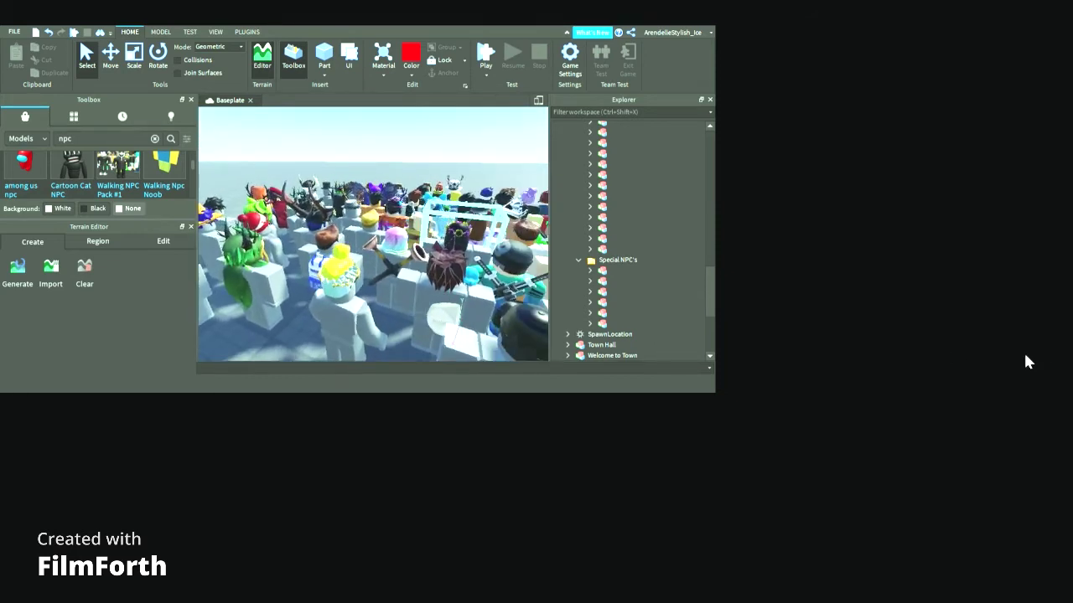
left_click(693, 336)
right_click_drag(711, 383, 655, 445)
key("w")
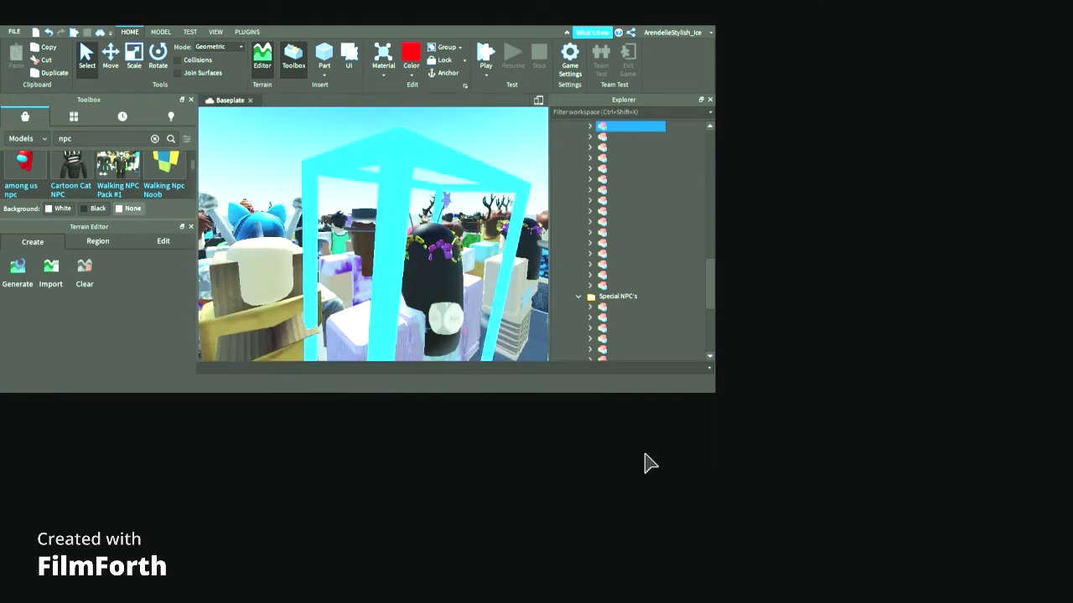
left_click(886, 180)
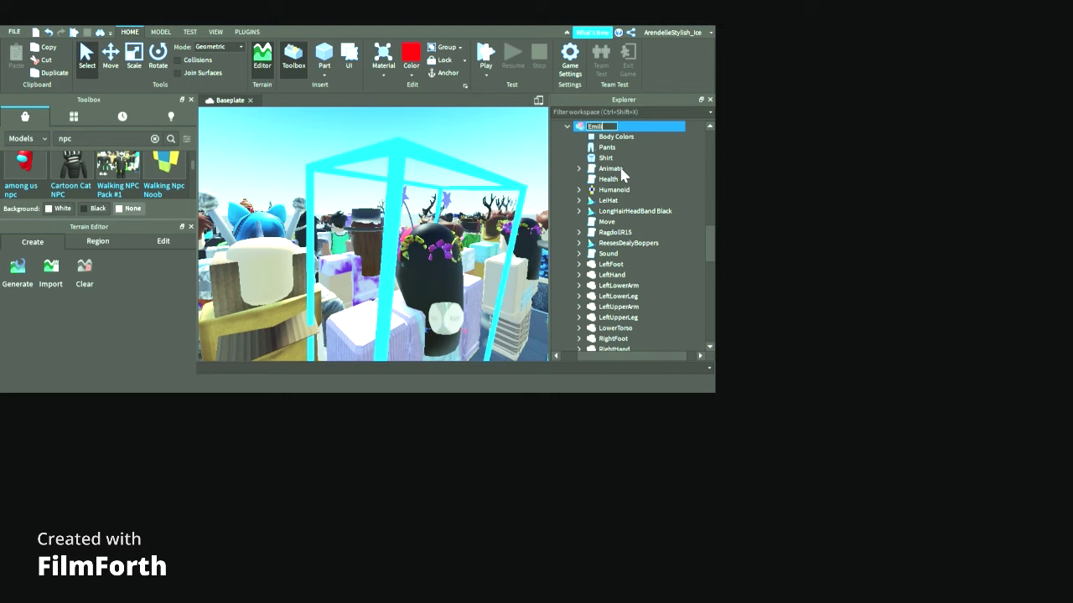
key("Return")
key("w")
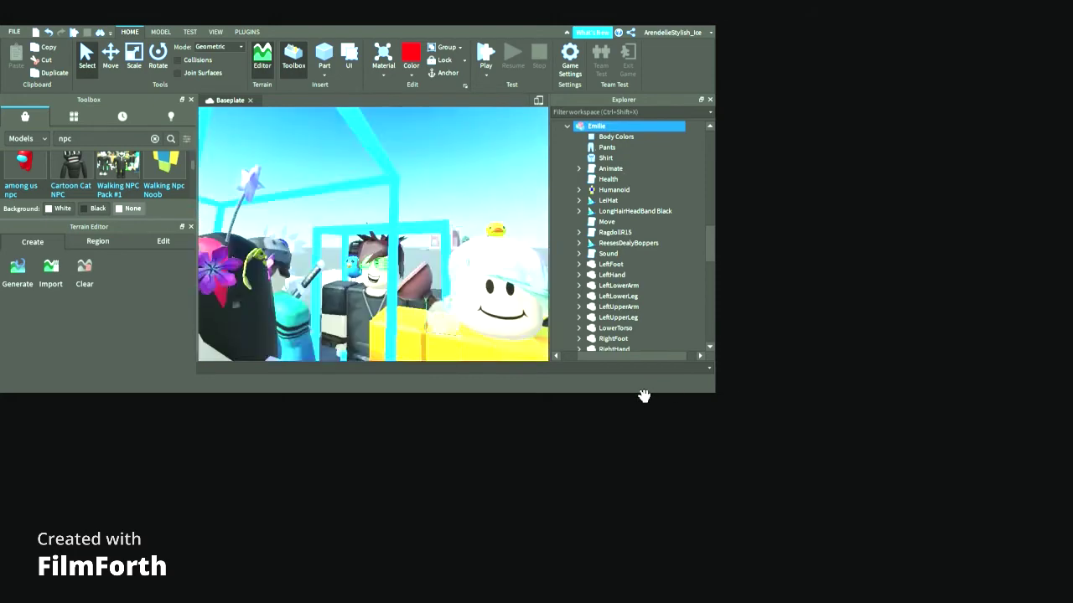
Select the yellow-suited character with glasses and a rubber duck on its head, and rename its model to "Robbie"
right_click_drag(618, 372, 644, 396)
key("w")
key("s")
key("w")
key("s")
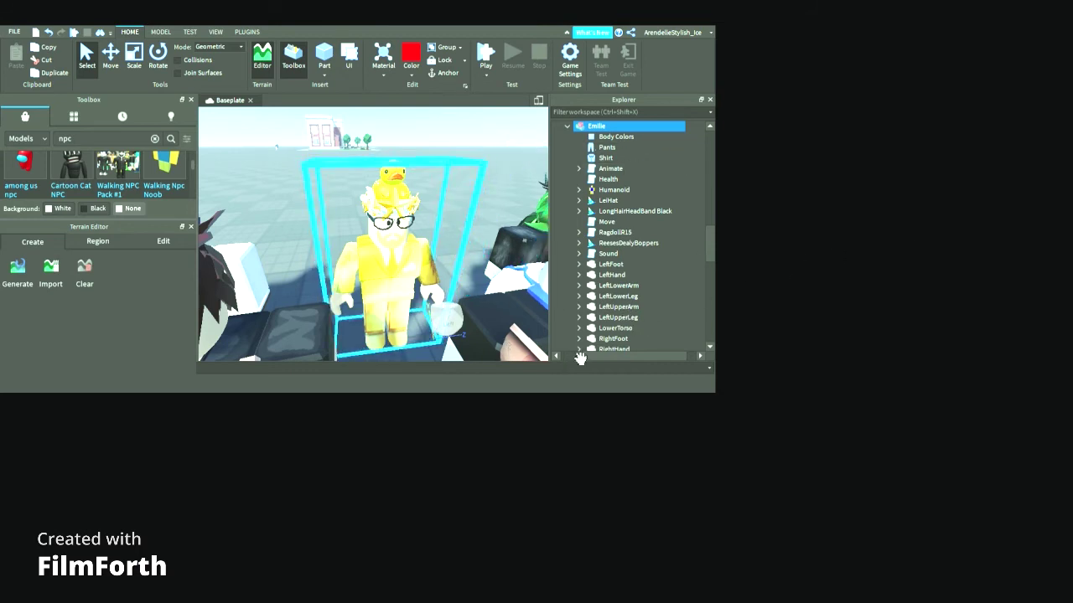
left_click(623, 338)
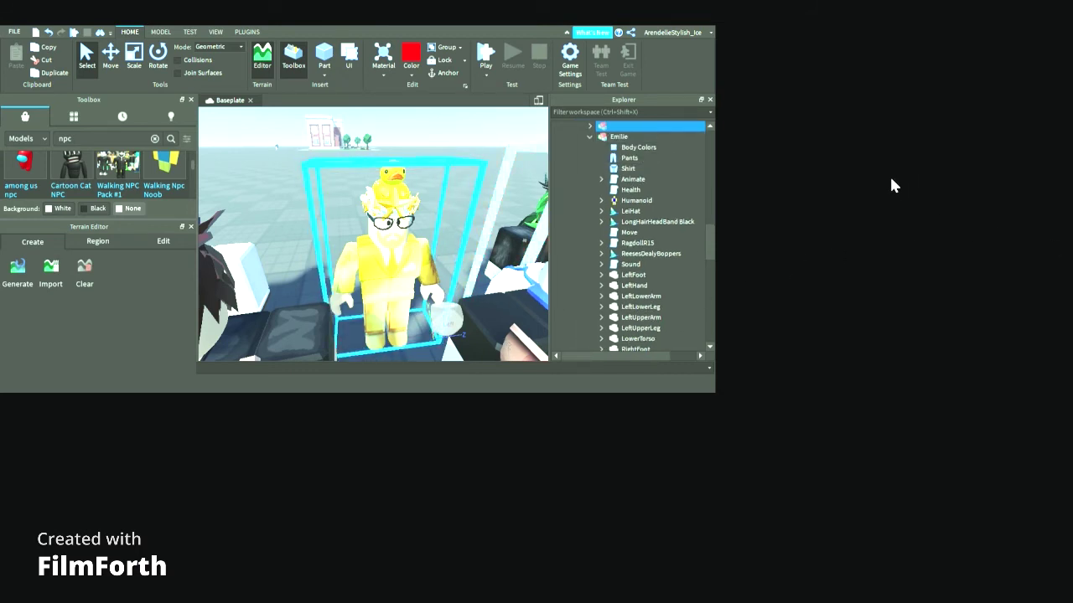
key("Right")
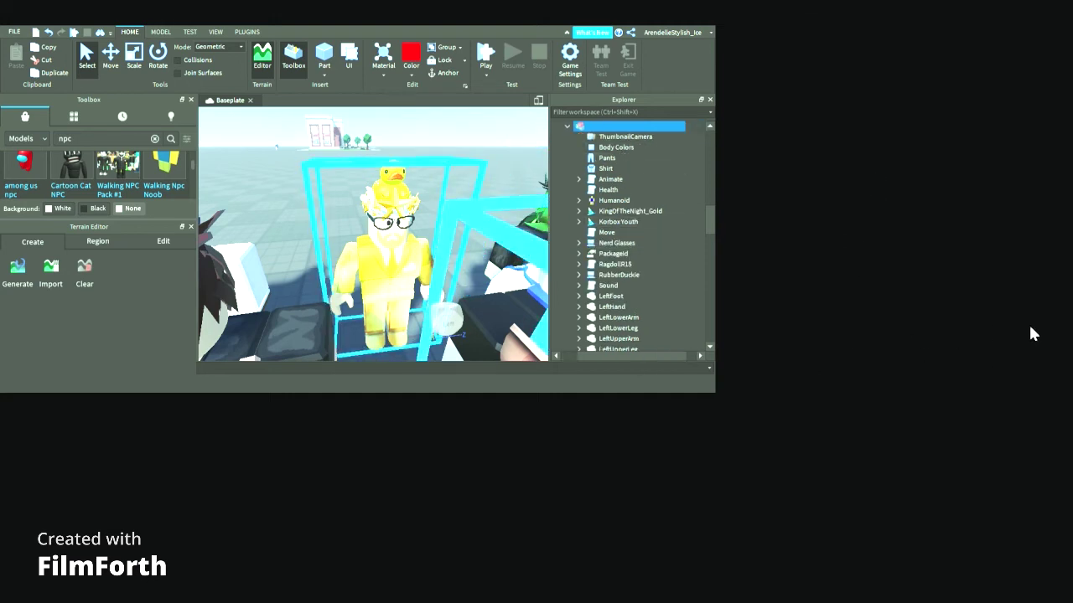
mouse_move(709, 209)
left_mouse_down()
mouse_move(709, 236)
mouse_move(709, 216)
left_mouse_up()
scroll(629, 235, "down", 4)
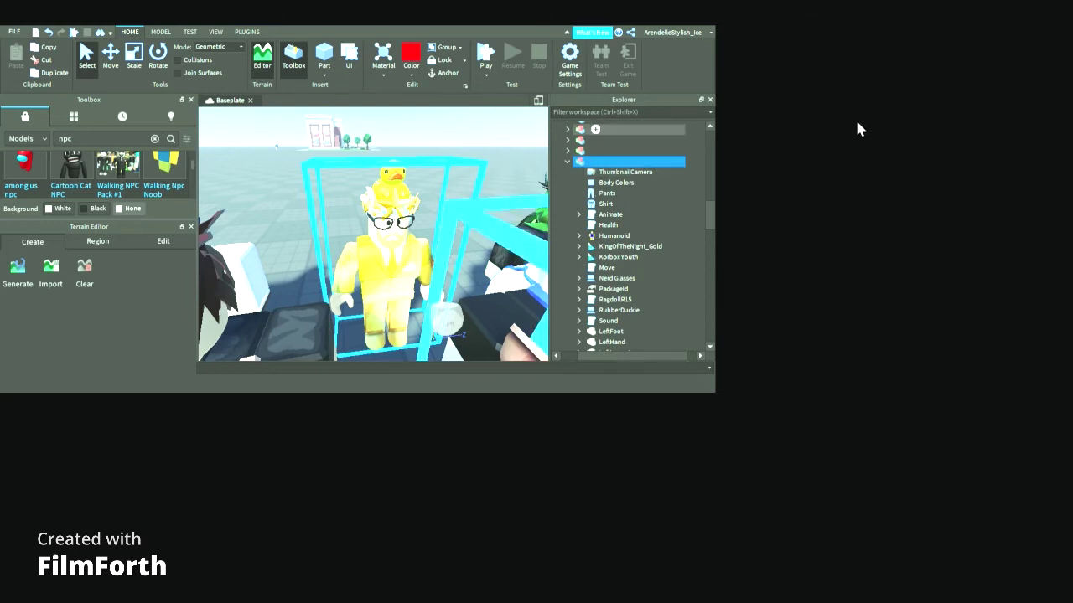
key("F2")
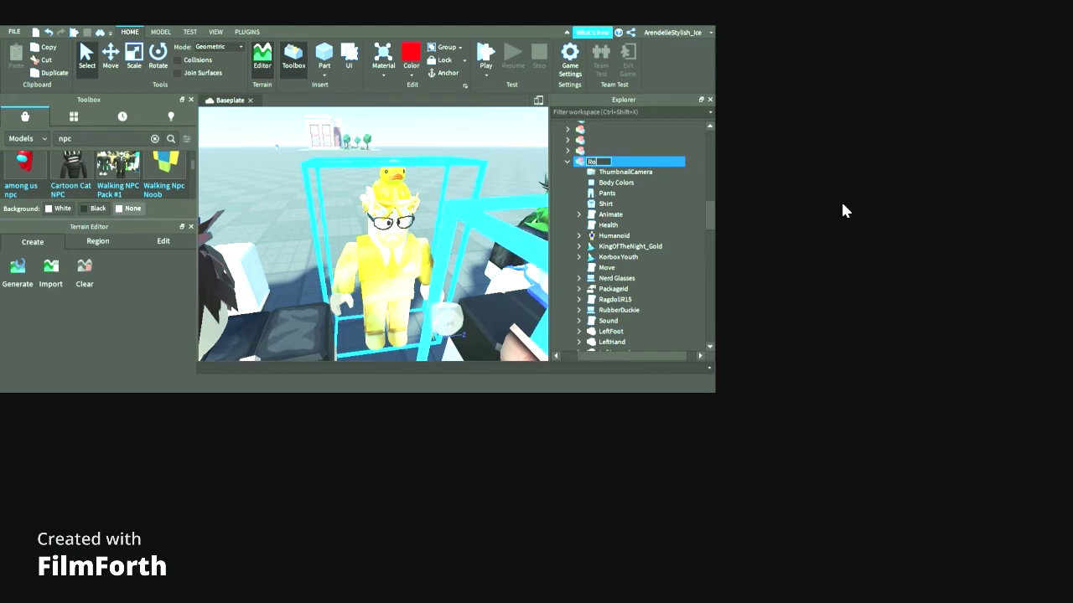
type("ie")
key("Return")
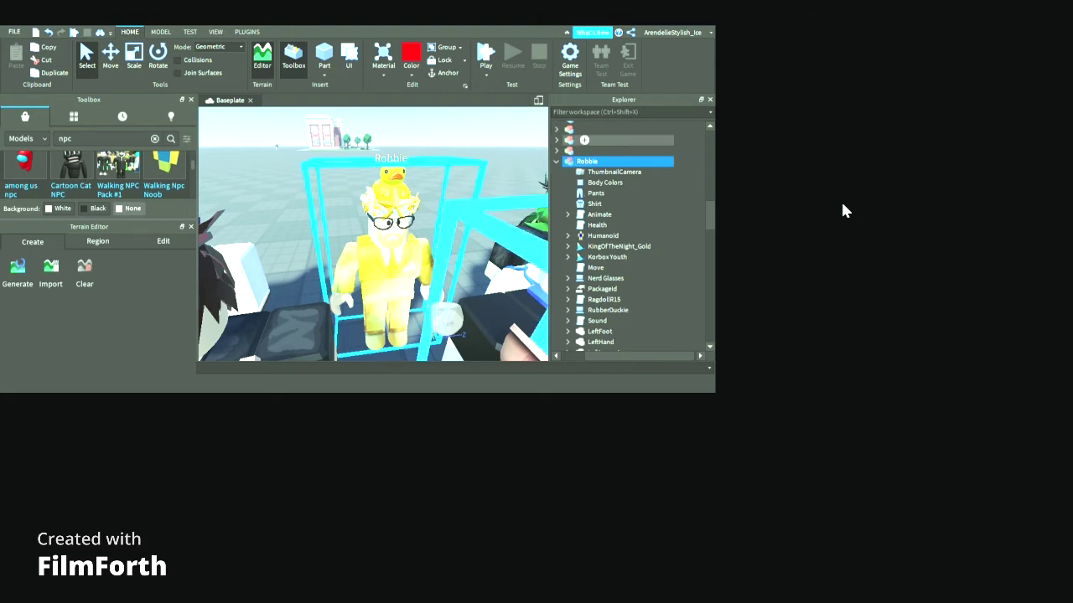
Examine the NPC crowd from several sides and the open area beside the Town Hall
left_click(598, 180)
right_click_drag(598, 180, 621, 201)
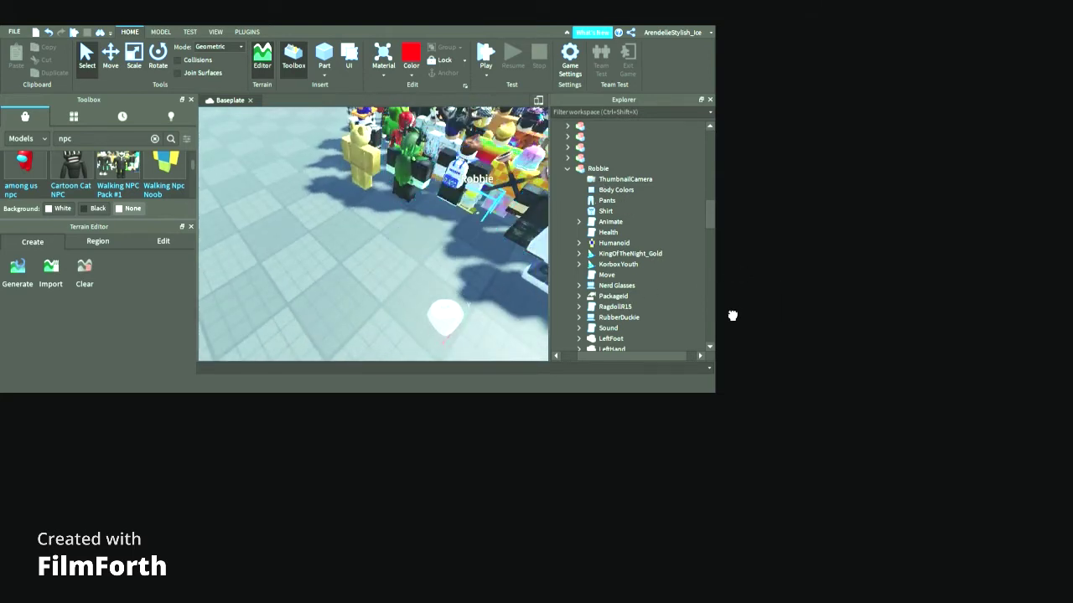
left_click_drag(733, 311, 707, 334)
left_click(663, 306)
right_click_drag(663, 306, 587, 382)
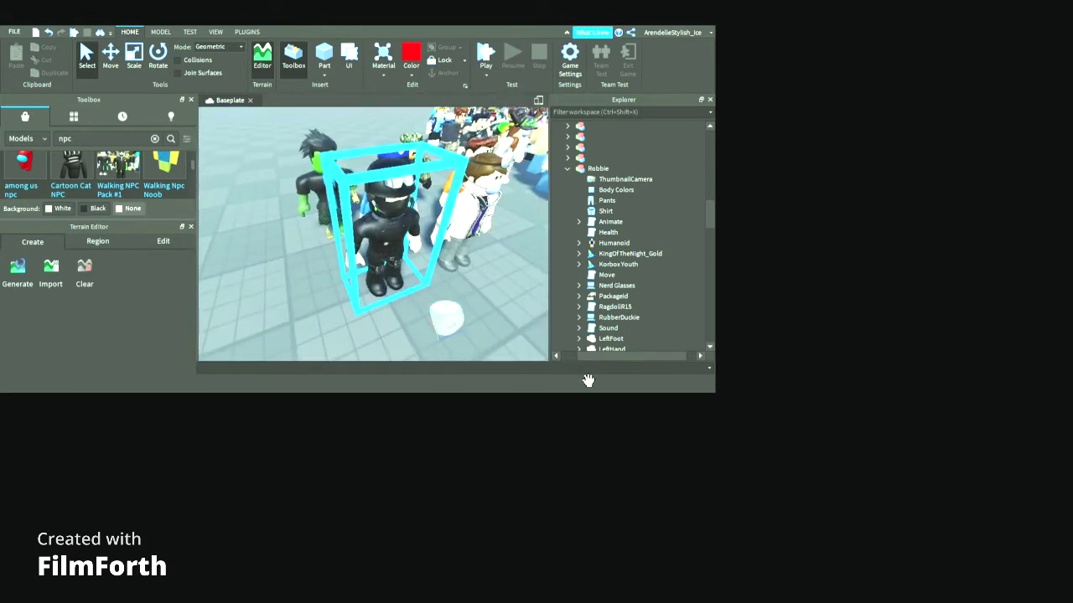
right_click_drag(649, 311, 619, 271)
key("w")
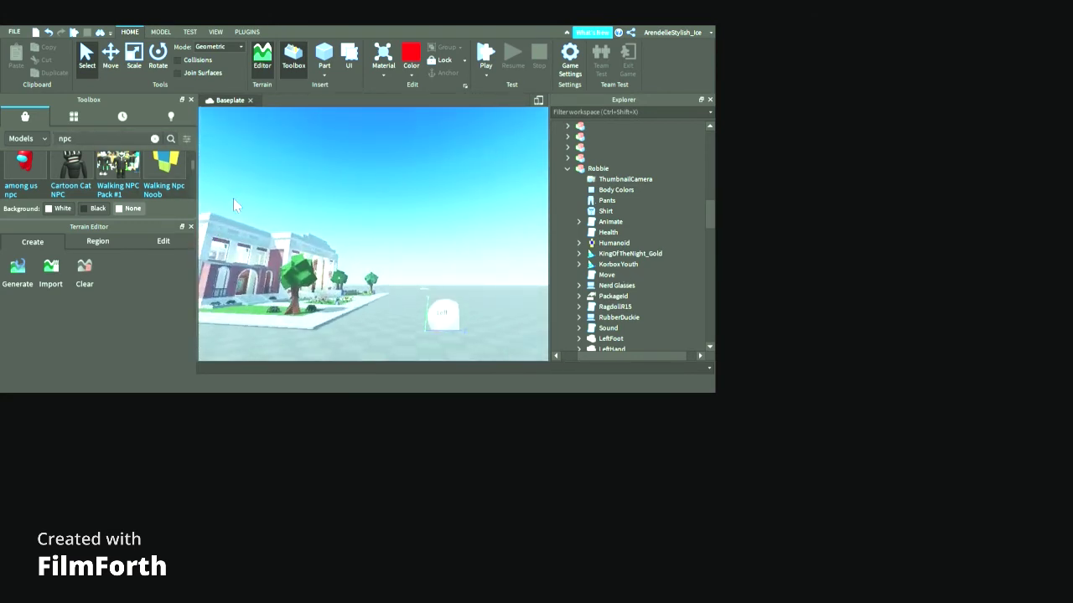
Search the Toolbox models for "text" and insert a Sign model on an empty area of the baseplate
left_click(154, 139)
type("text")
key("Return")
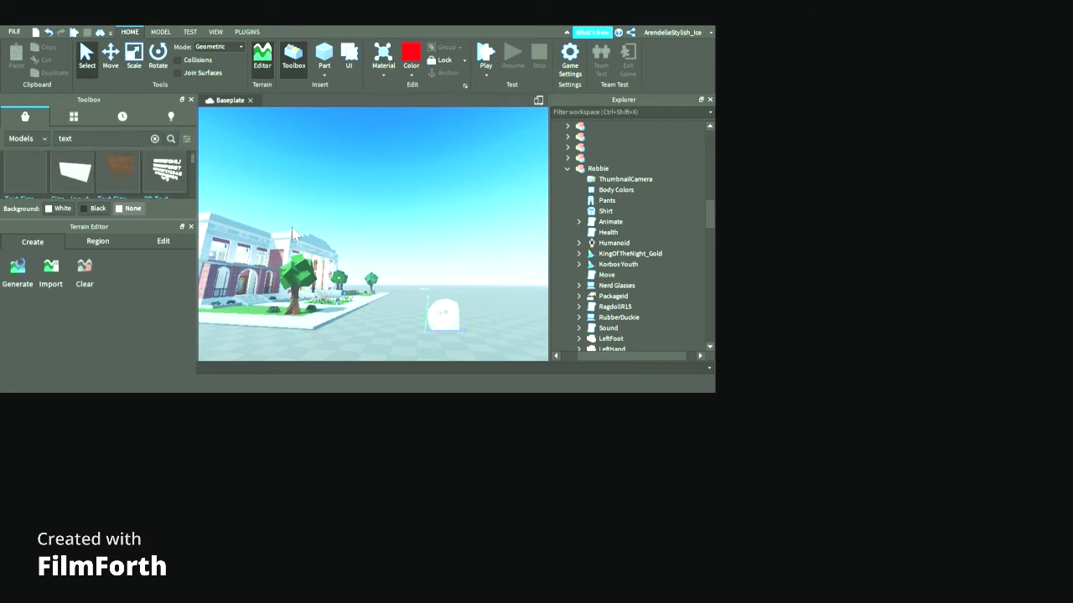
key("f")
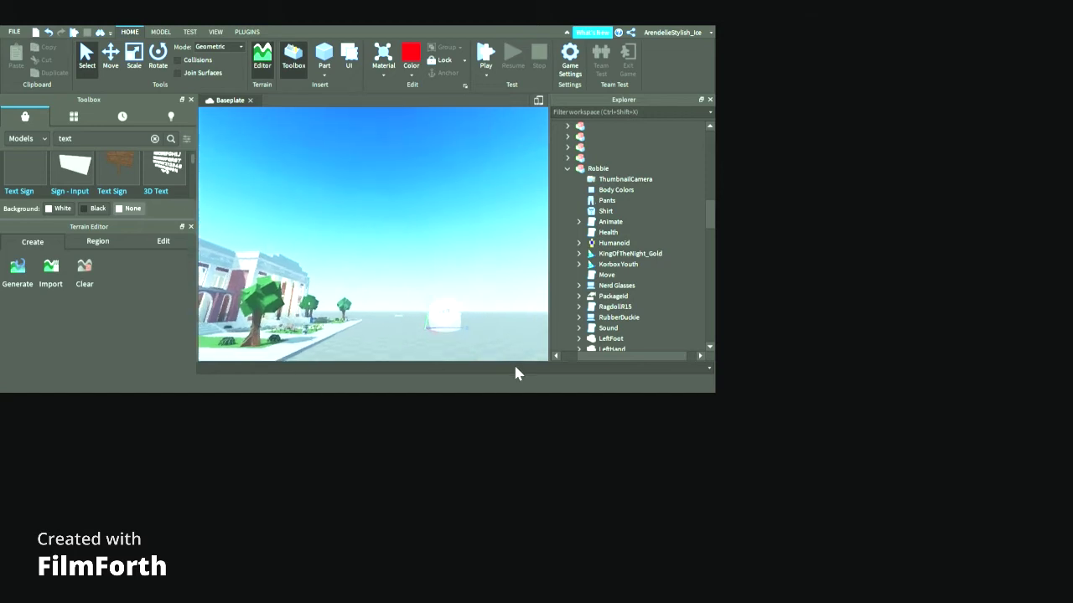
key("s")
key("w")
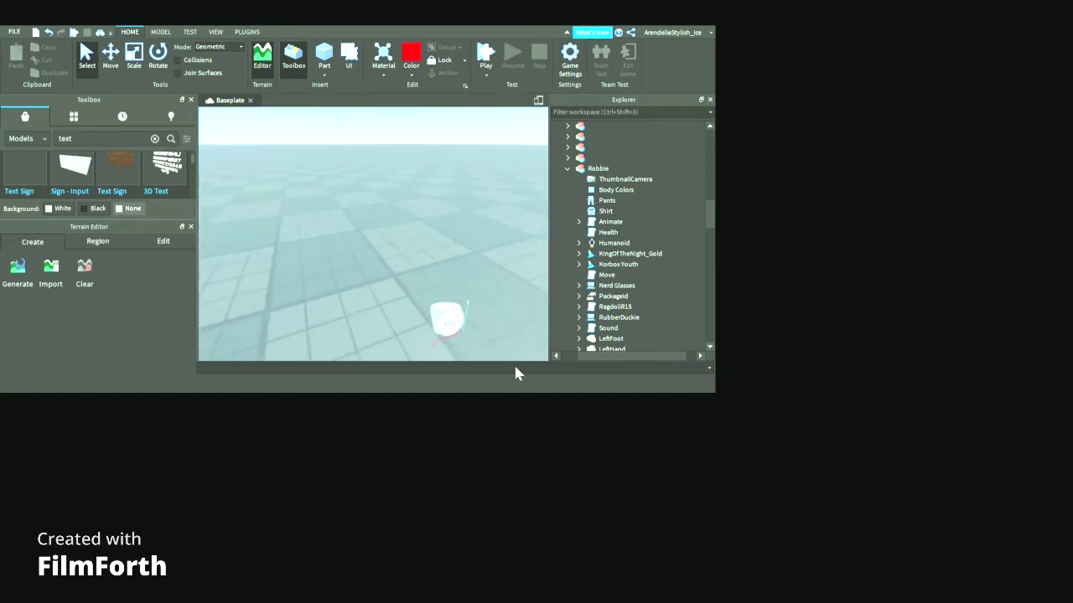
key("s")
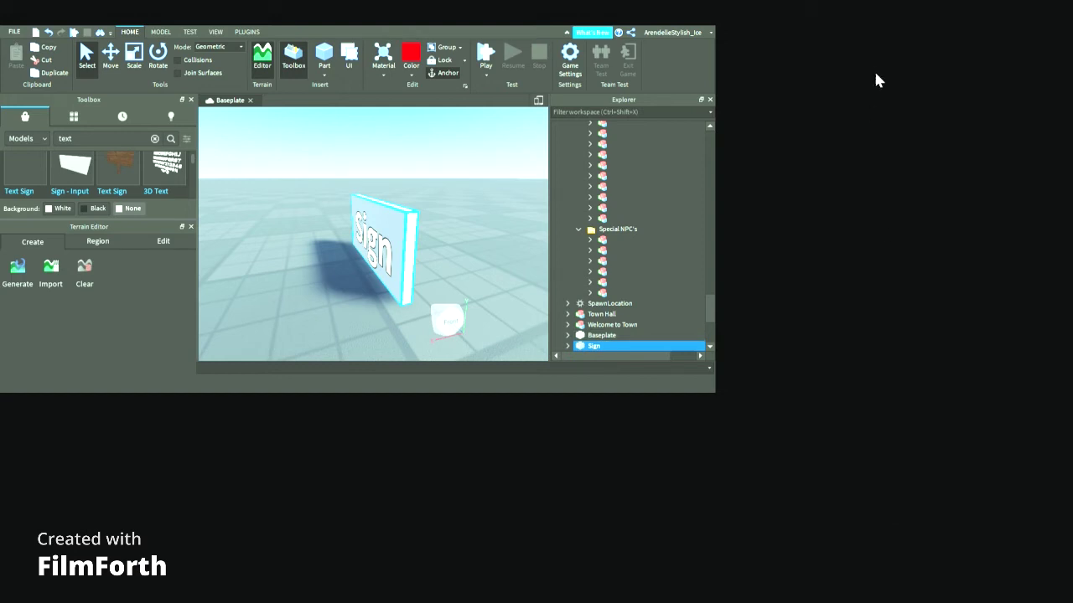
Rename the inserted Sign to "Welcome to Tutorial with" followed by the host's first name, and expand it to show its children
key("F2")
key("BackSpace")
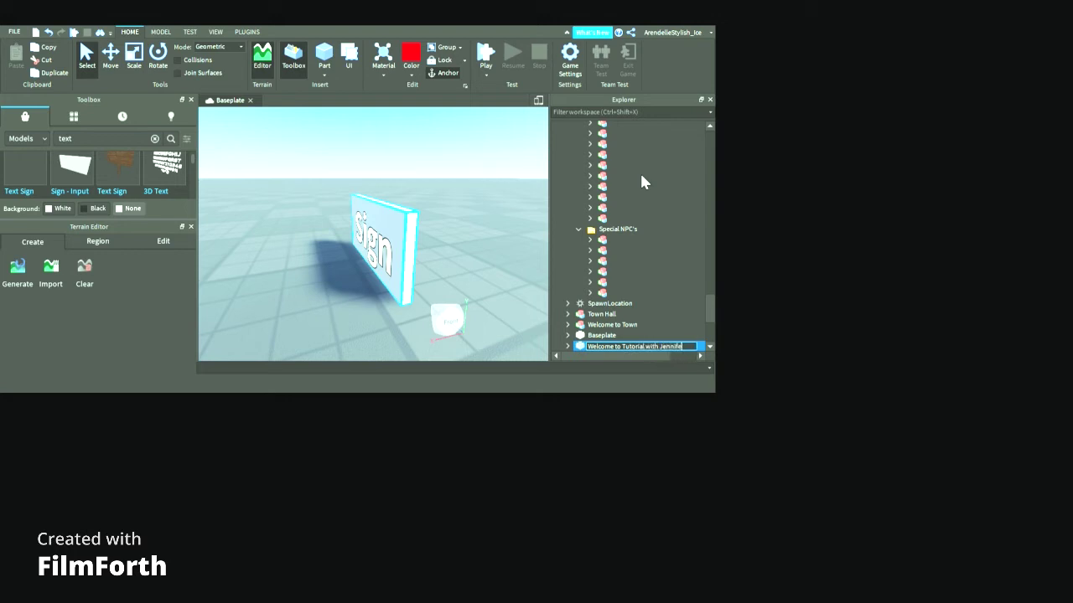
key("Return")
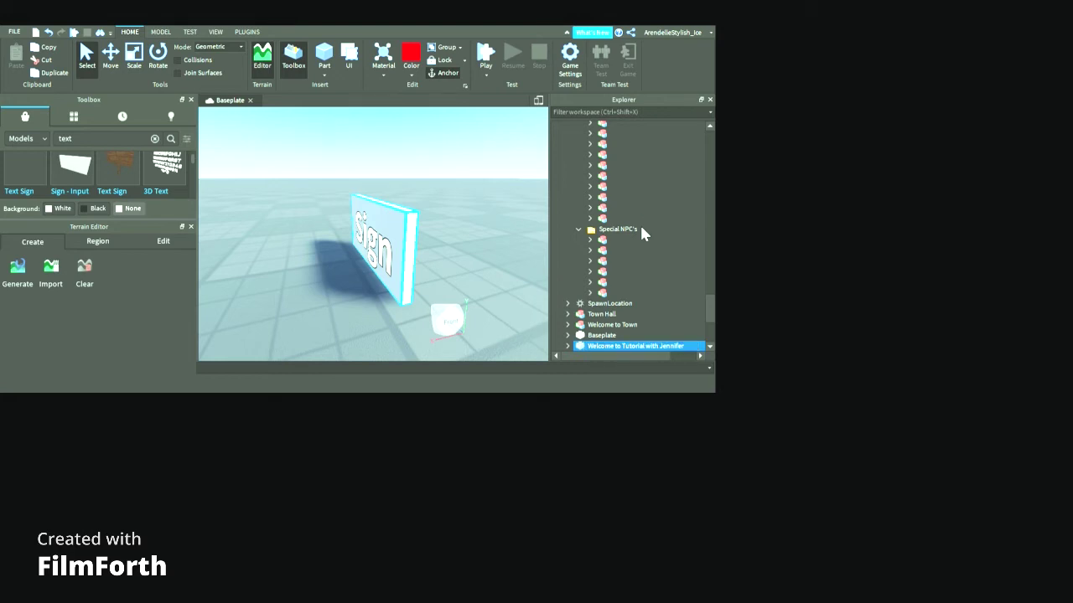
key("f")
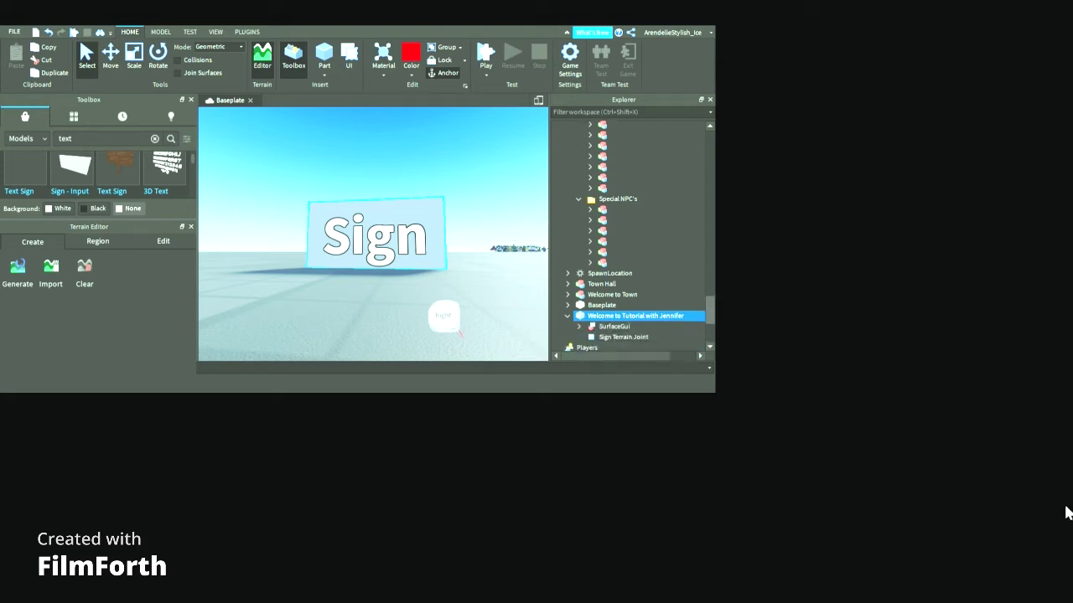
Rename the sign's Sign Terrain Joint to "Welcome to Tutorial with" followed by the host's first name
left_click(626, 326)
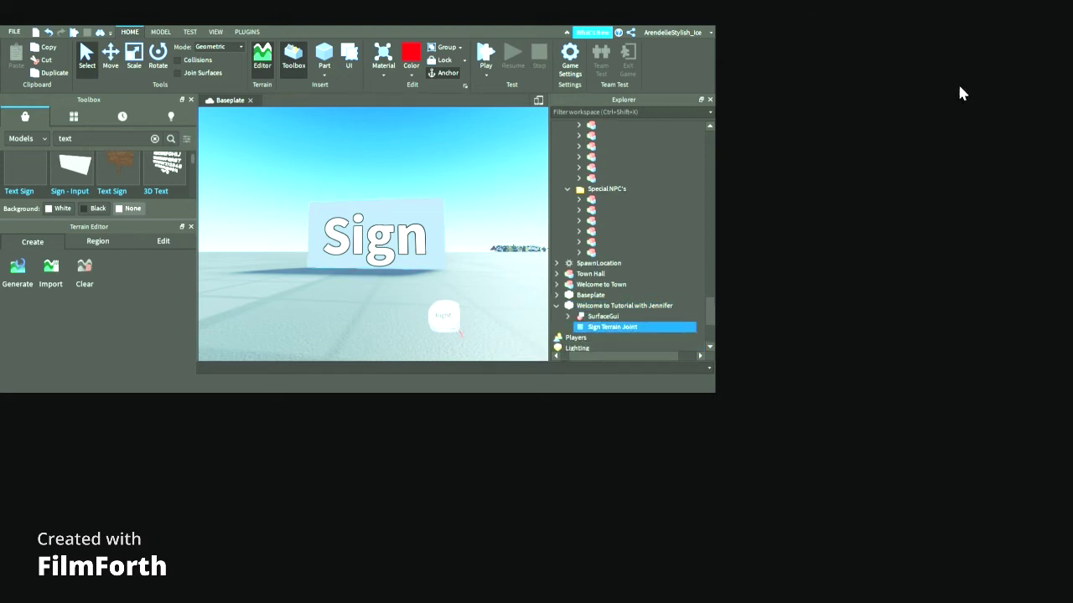
key("F2")
key("BackSpace")
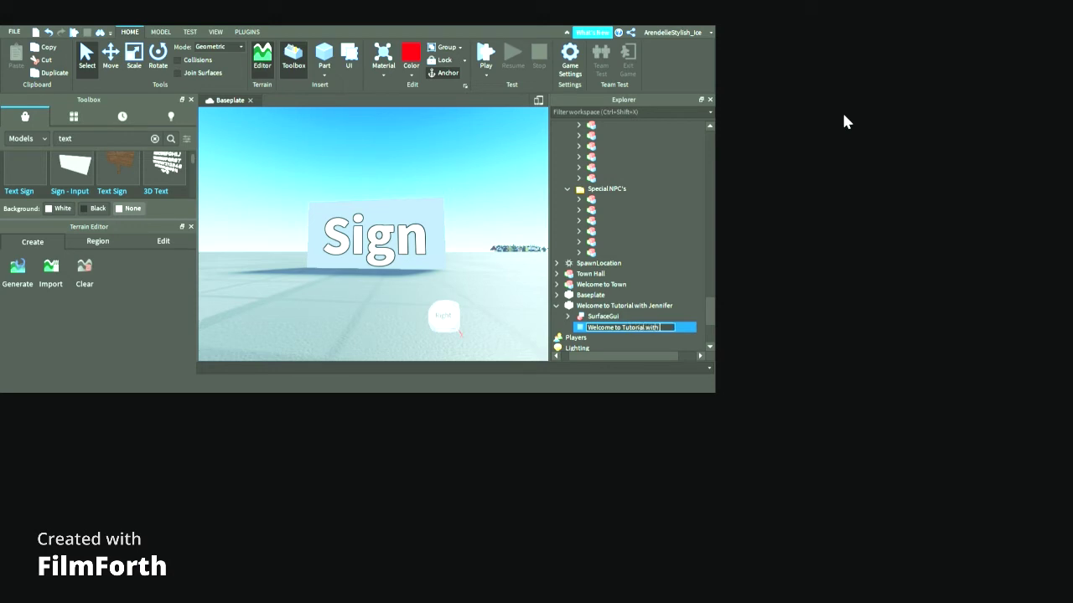
type("er")
key("Return")
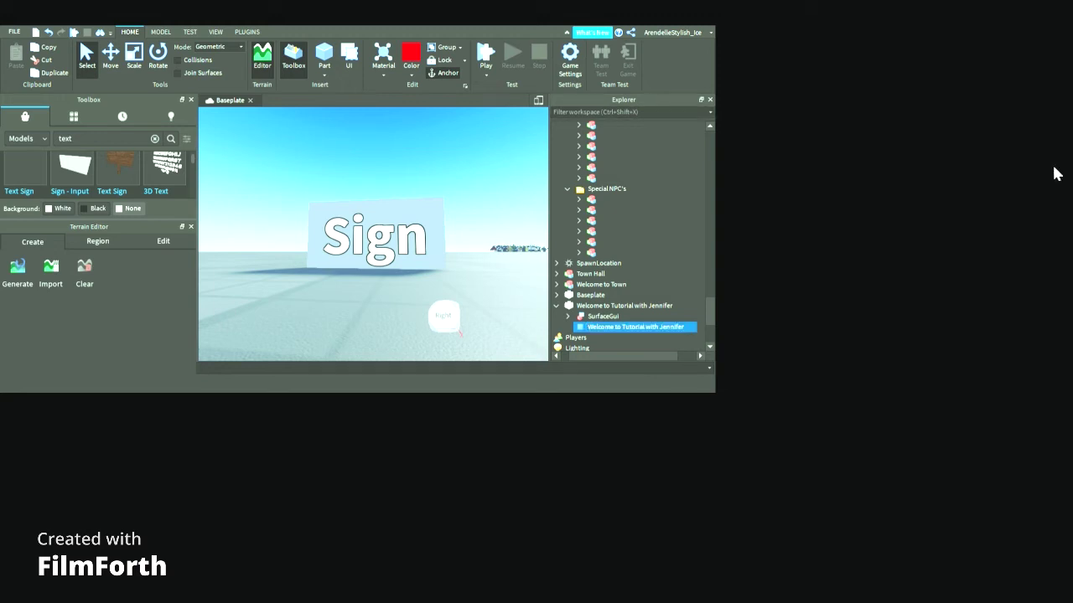
Rename the sign's SurfaceGui to "Welcome to Tutorial with" followed by the host's first name
left_click(595, 316)
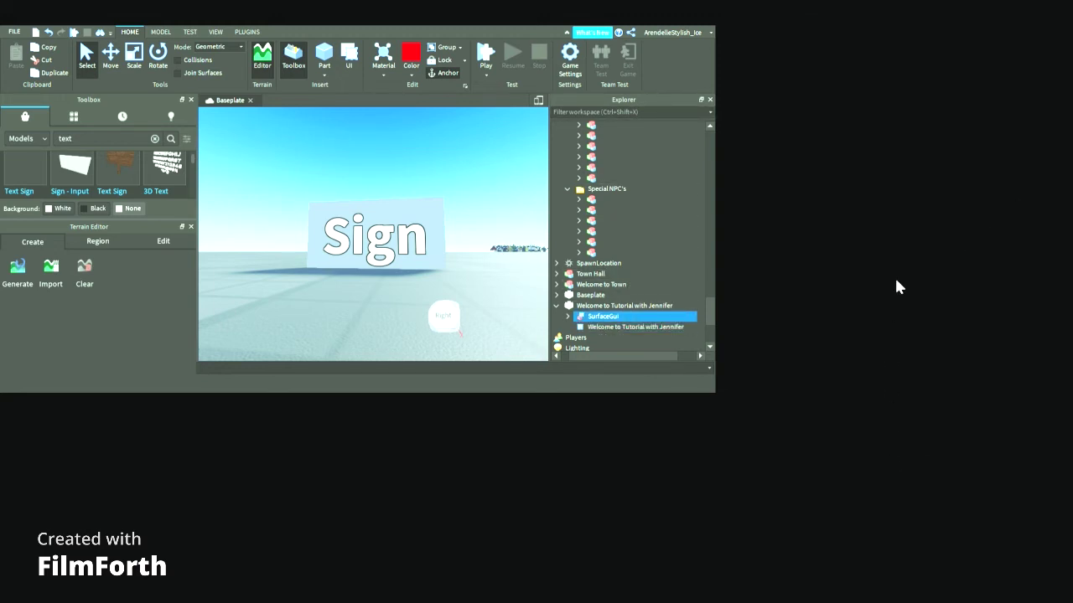
key("F2")
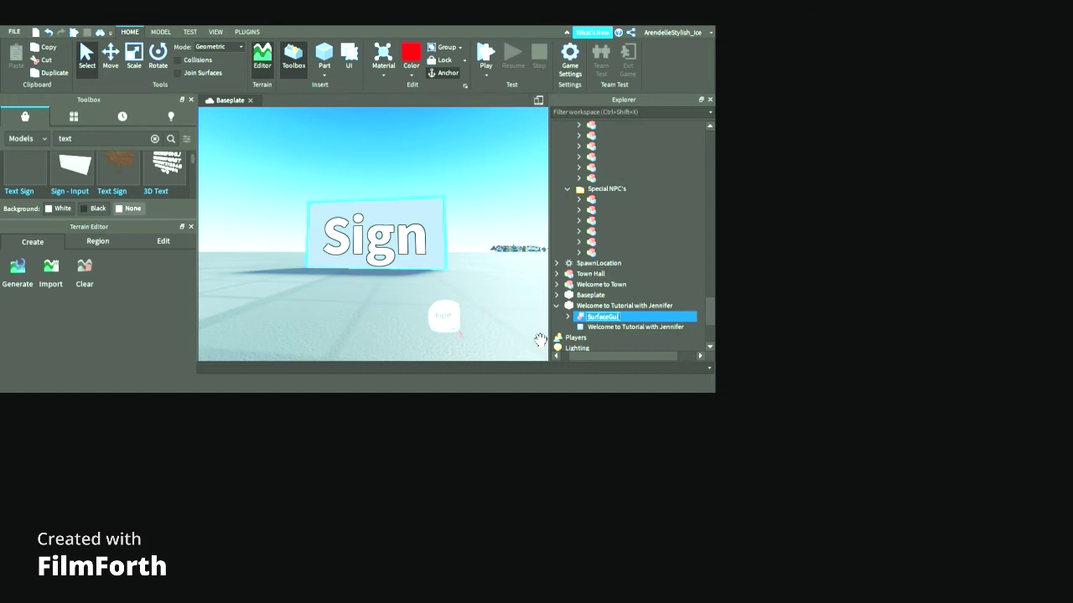
type("Welcome to Tutori")
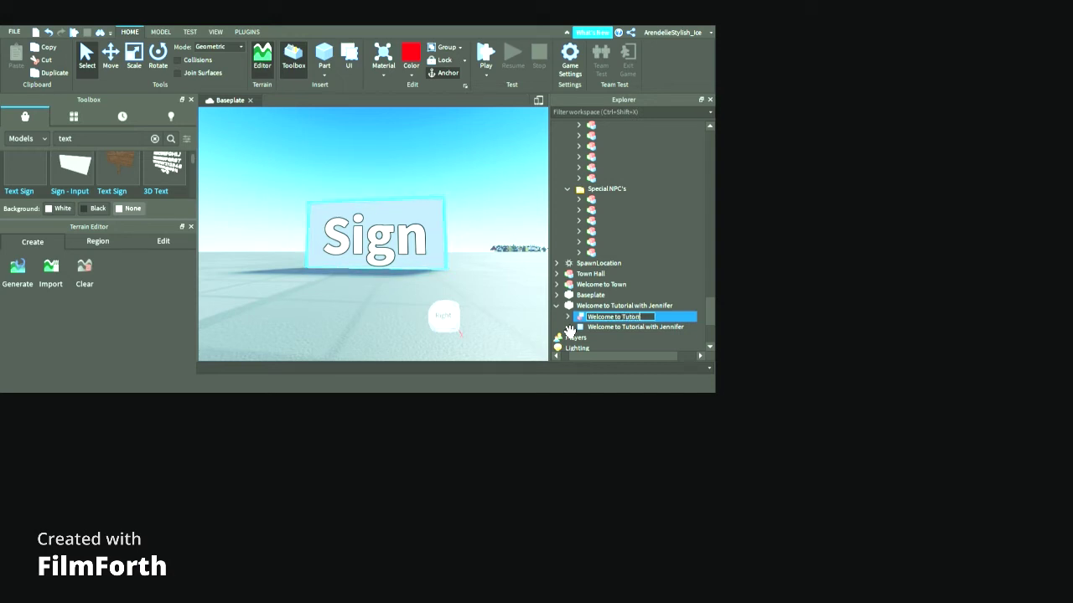
type("al with Jennifer")
key("Return")
Rename the TextLabel inside the sign's surface GUI to the same "Welcome to Tutorial with" title, and delete that label
left_click(567, 316)
right_click_drag(550, 303, 544, 306)
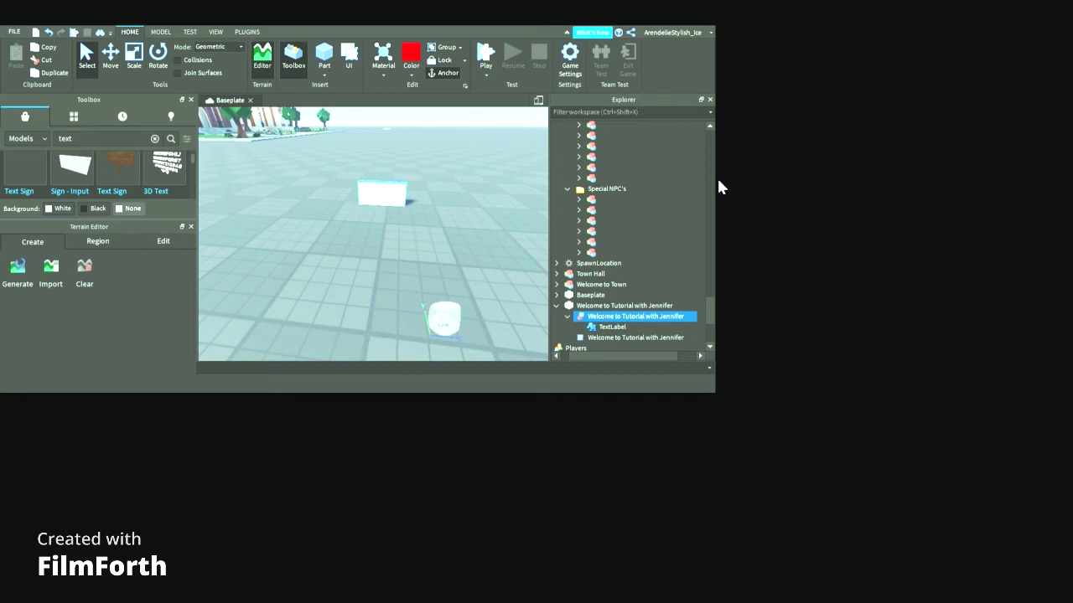
left_click(603, 326)
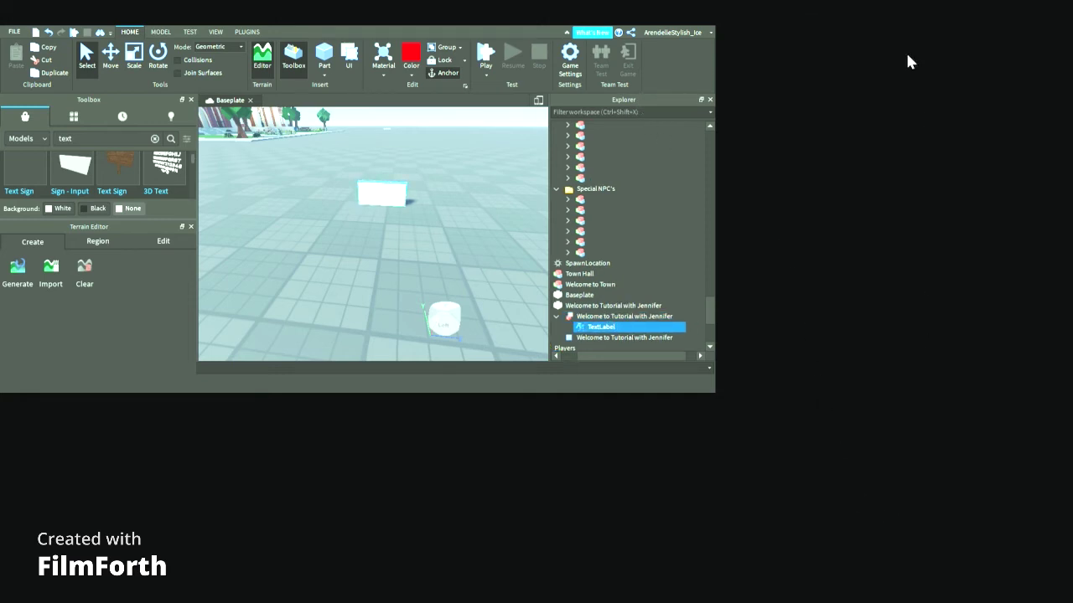
key("F2")
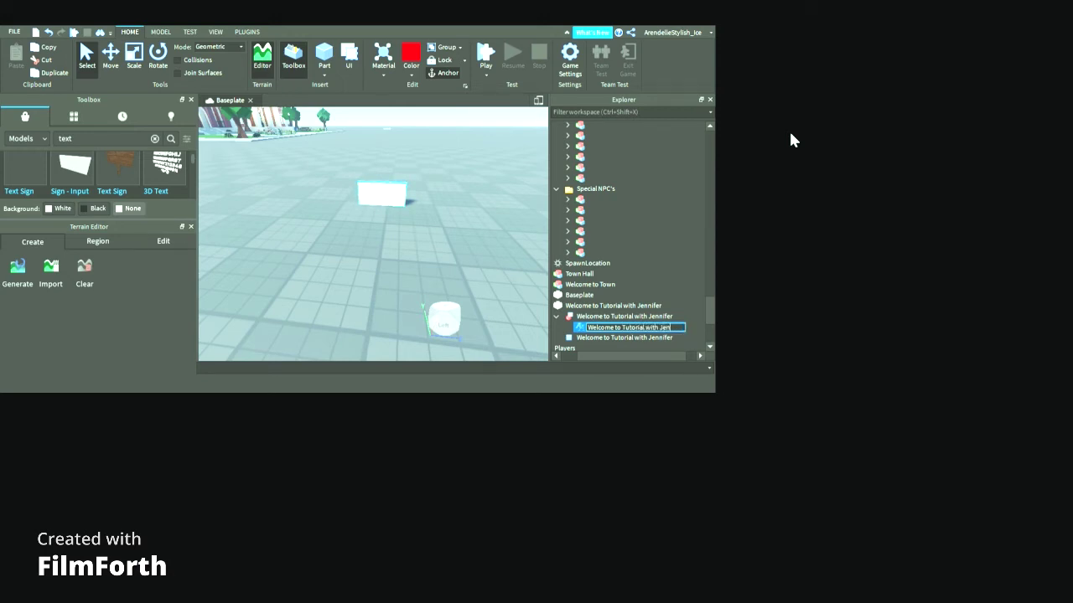
type("er")
key("Return")
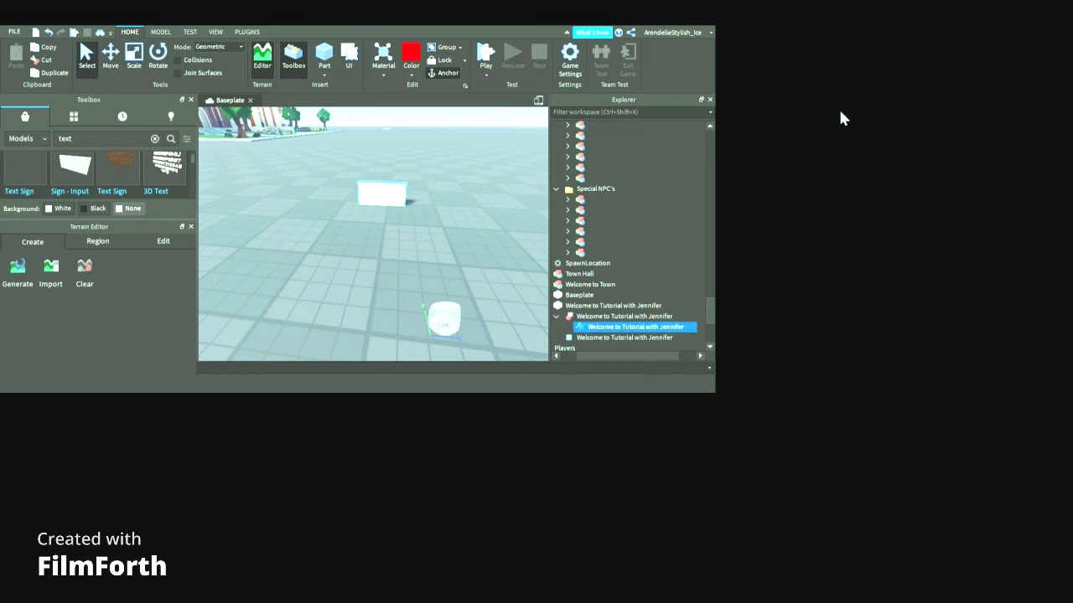
right_click_drag(677, 268, 678, 270)
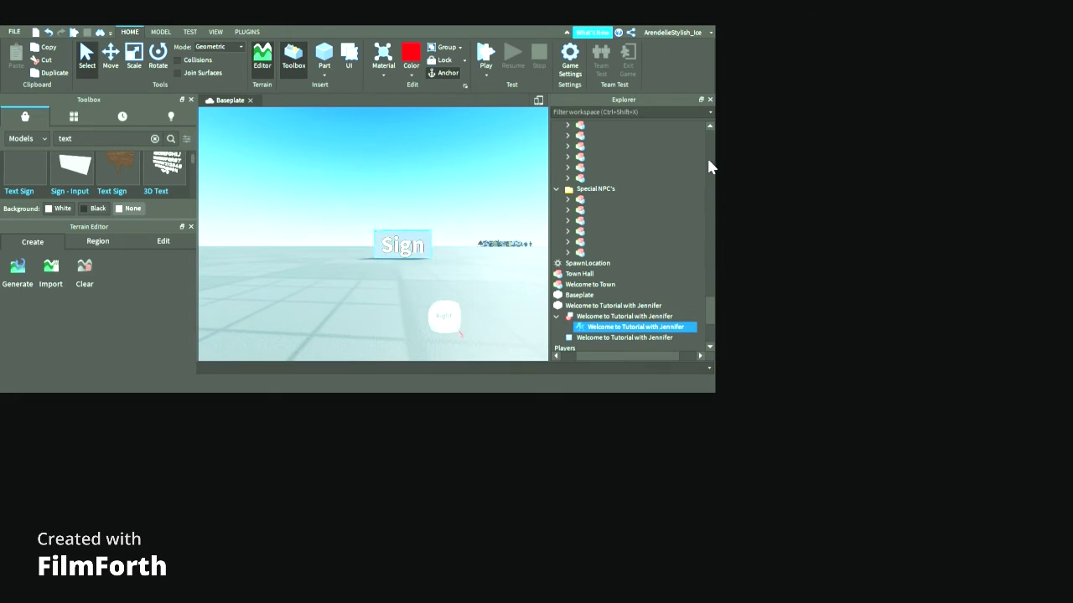
key("Delete")
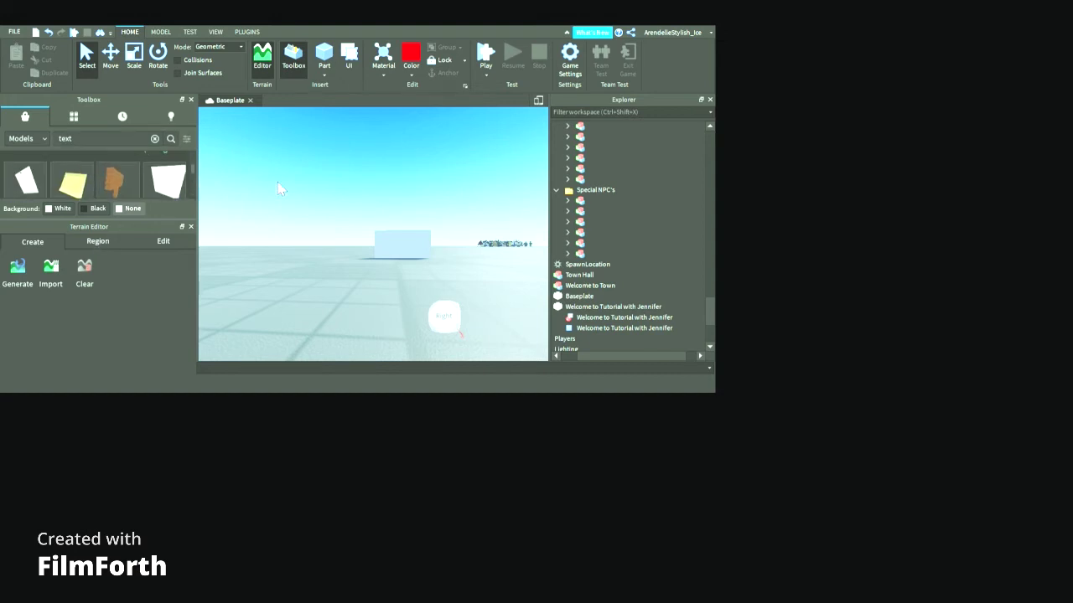
Search the Toolbox models for "dissapear" and browse the listed models
left_click(154, 138)
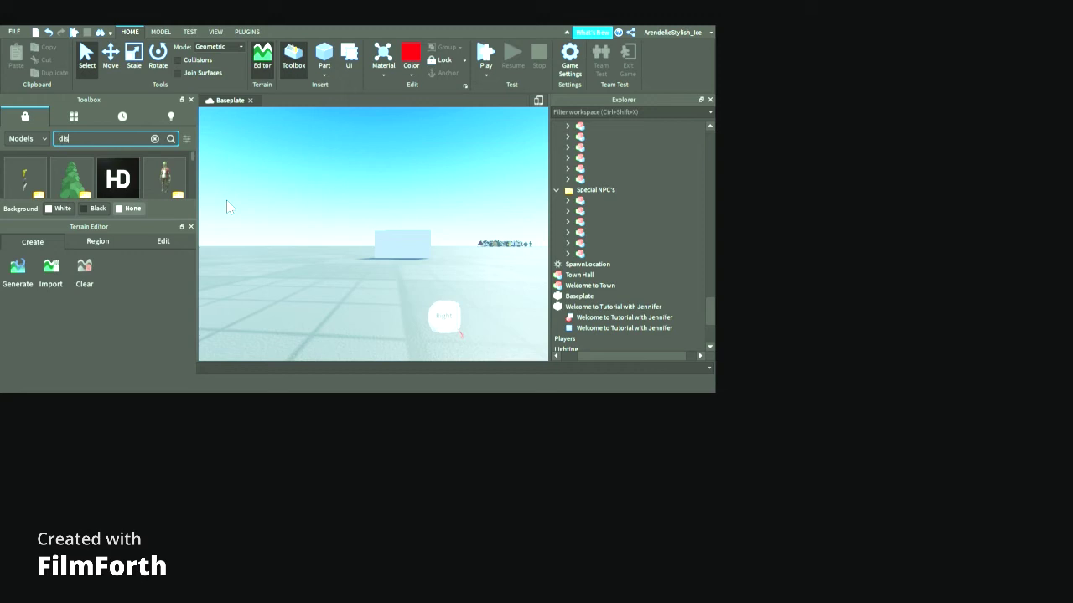
type("r")
key("Return")
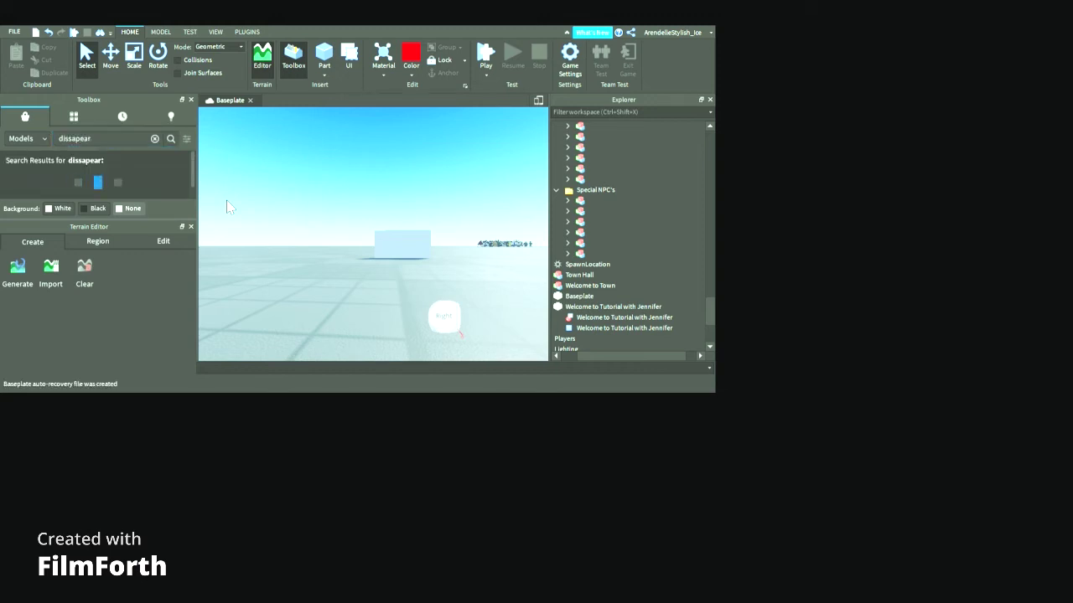
right_click_drag(279, 264, 293, 223)
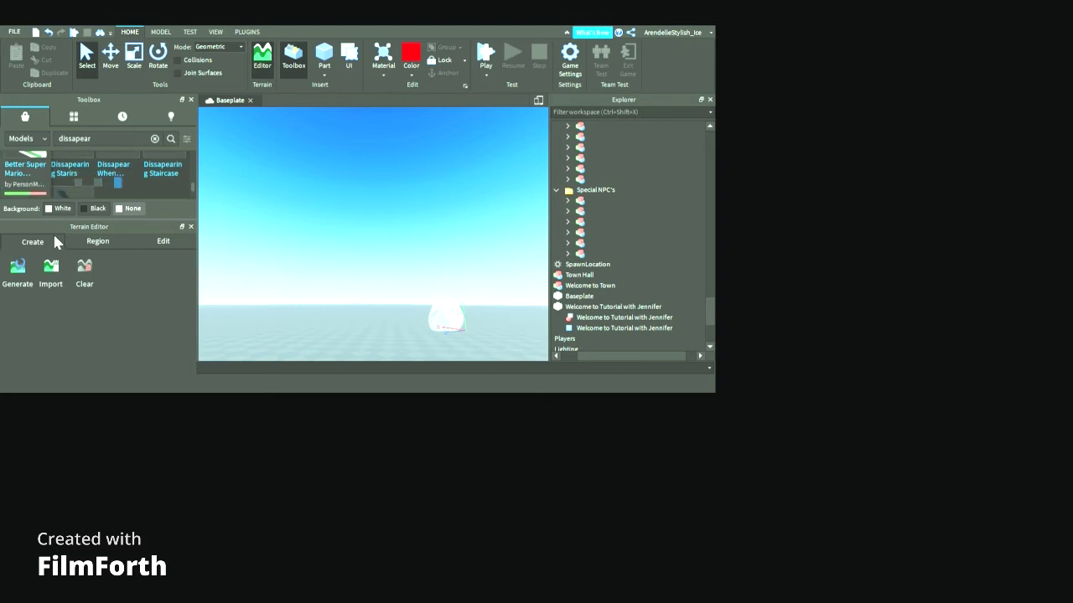
right_click_drag(397, 349, 284, 225)
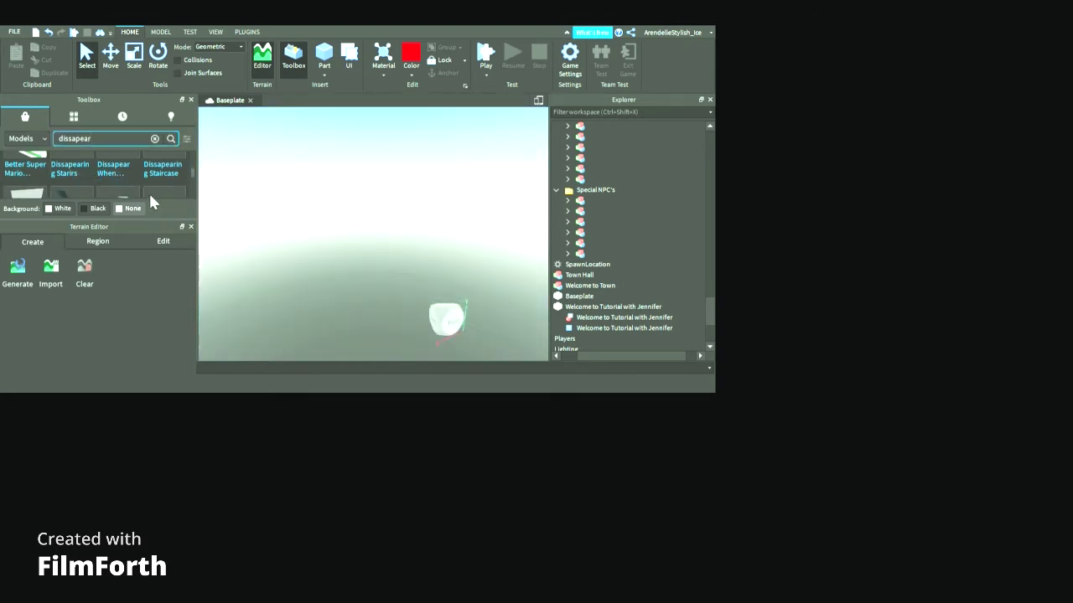
Refine the Toolbox search to "dissapear block" and insert the "Dissapearing blocks minigame" model on an empty part of the baseplate
type("block")
key("Return")
right_click_drag(429, 329, 360, 268)
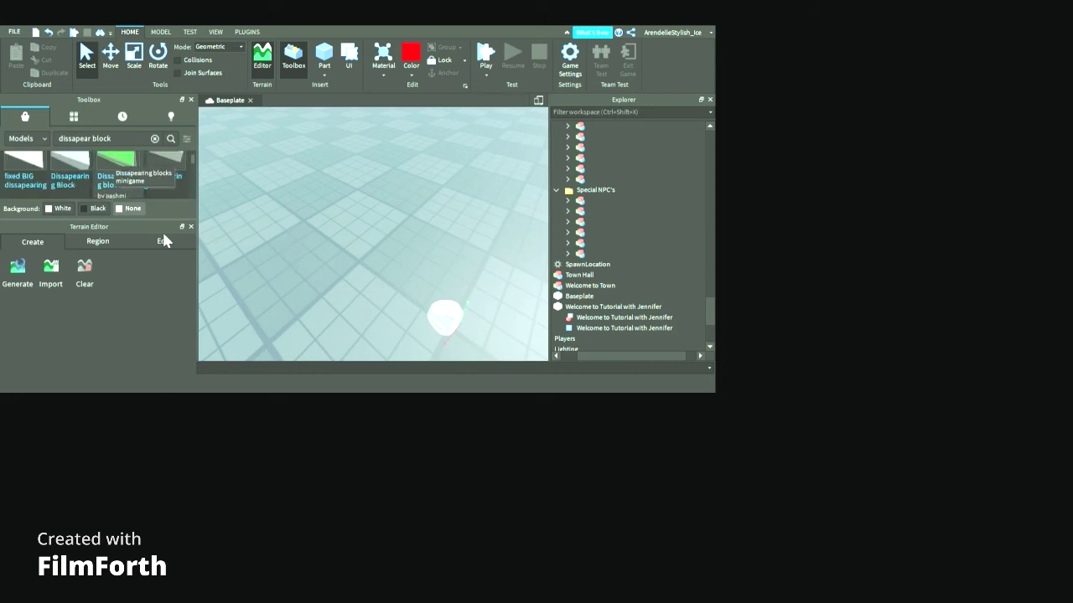
scroll(455, 302, "up", 3)
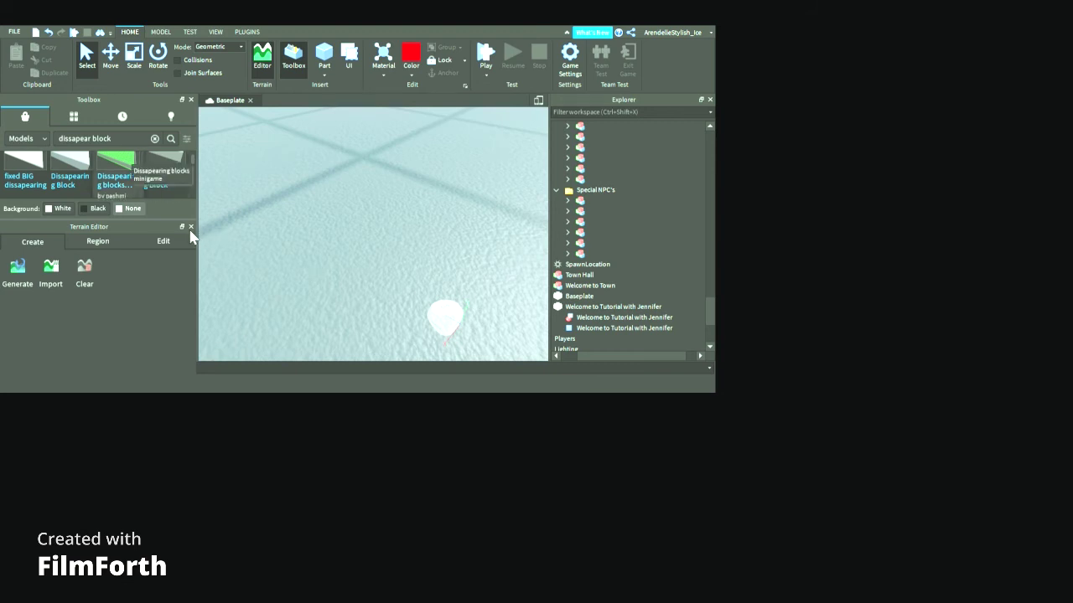
left_click(509, 265)
right_click_drag(509, 265, 533, 292)
key("w")
key("w")
key("s")
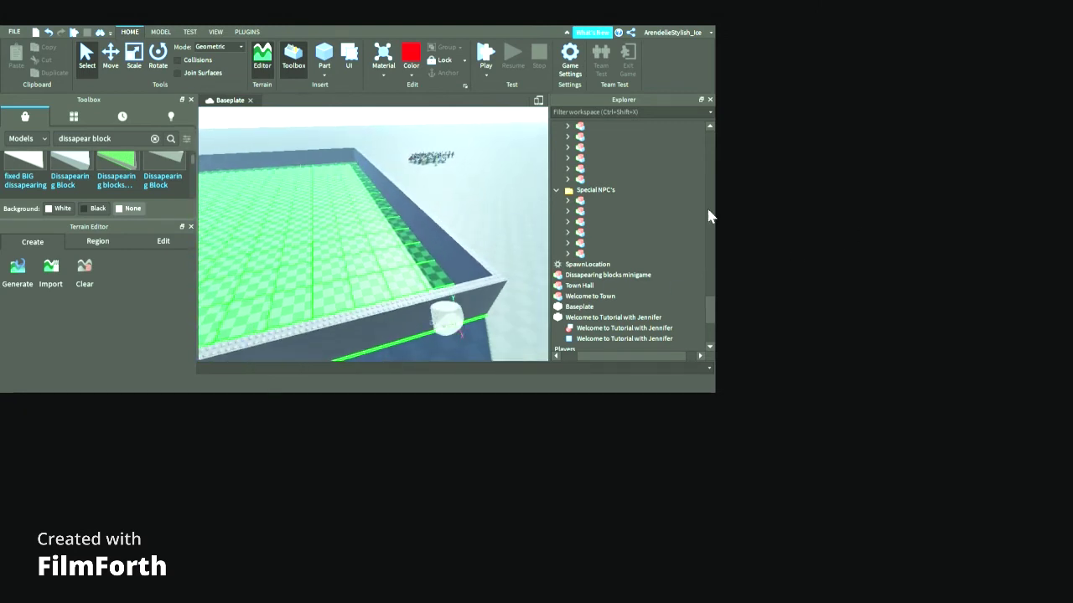
Delete the first two wall parts around the green block field inside the "Dissapearing blocks minigame" model
left_click(408, 321)
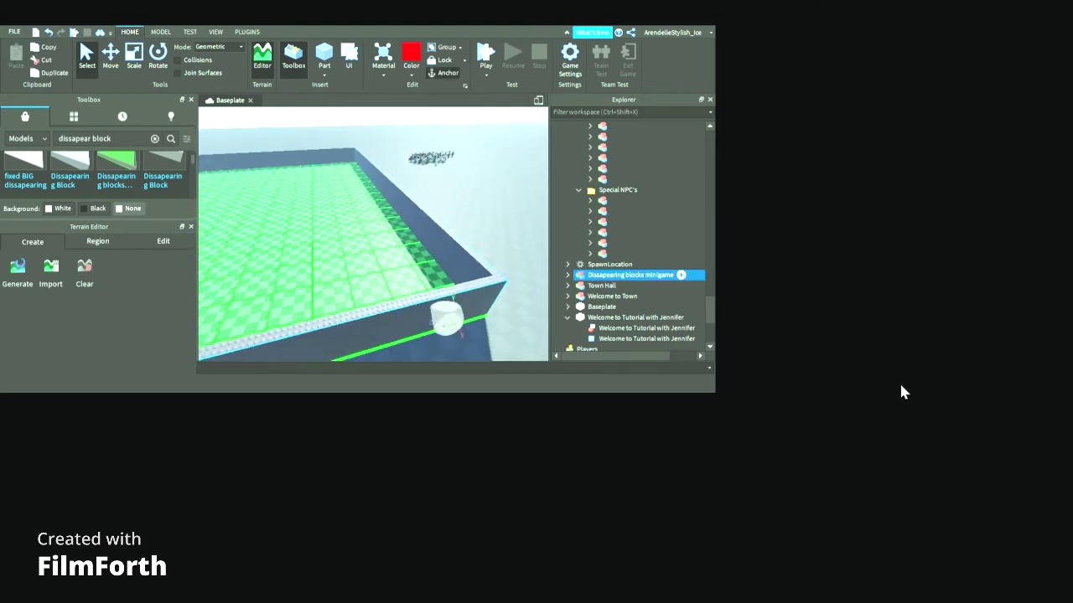
left_click(567, 275)
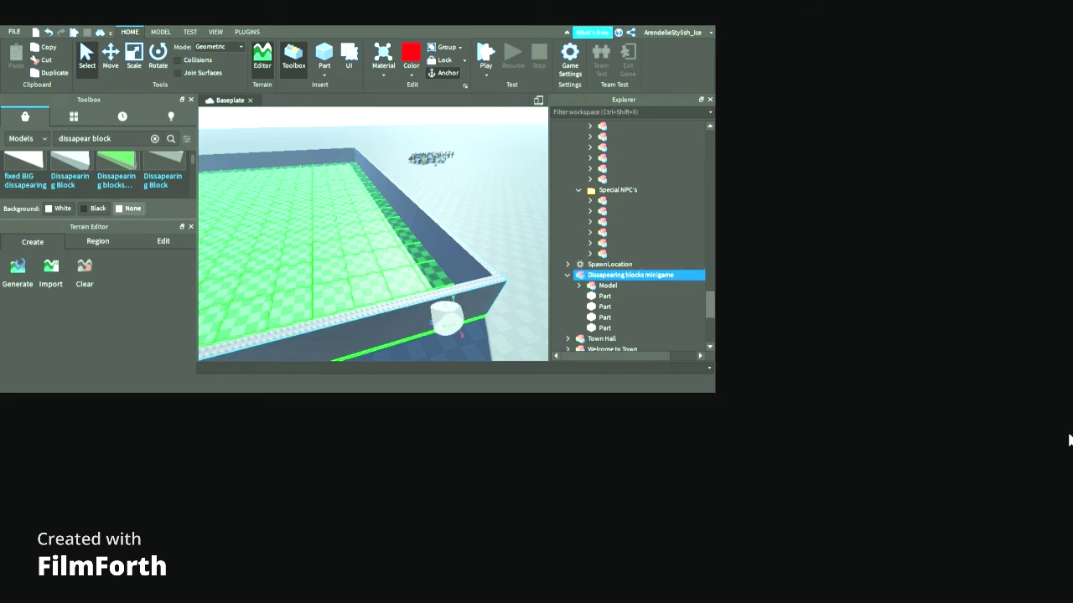
key("Down")
key("Down")
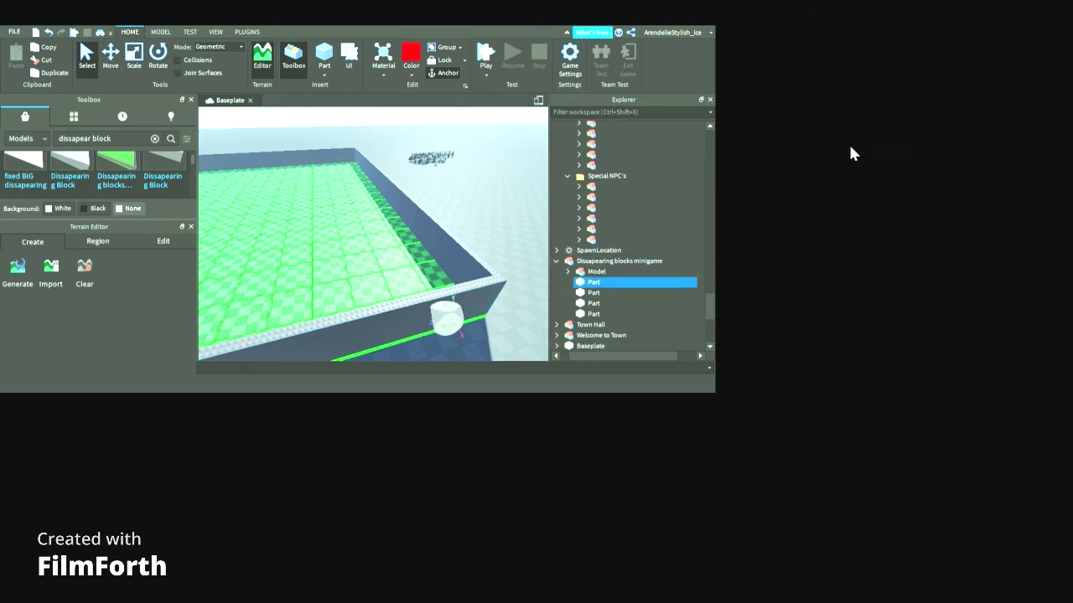
key("Delete")
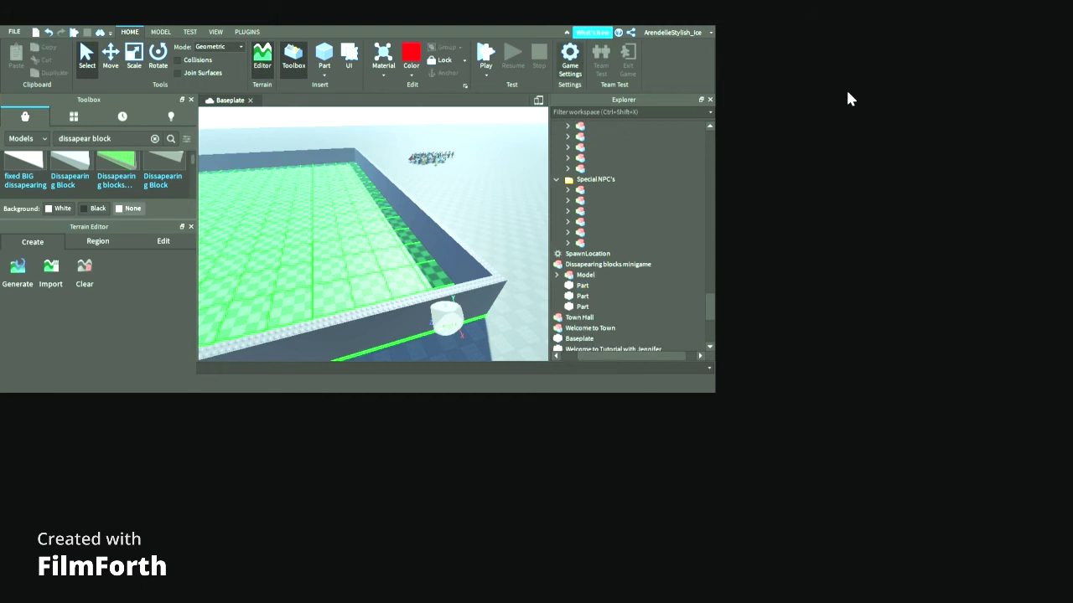
right_click_drag(424, 190, 442, 203)
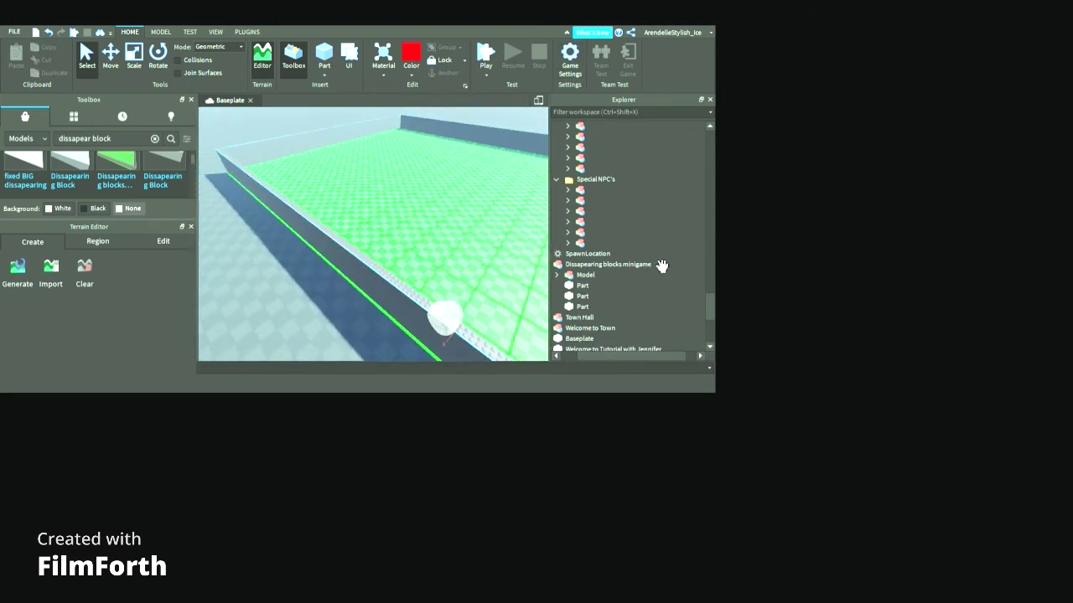
left_click(580, 284)
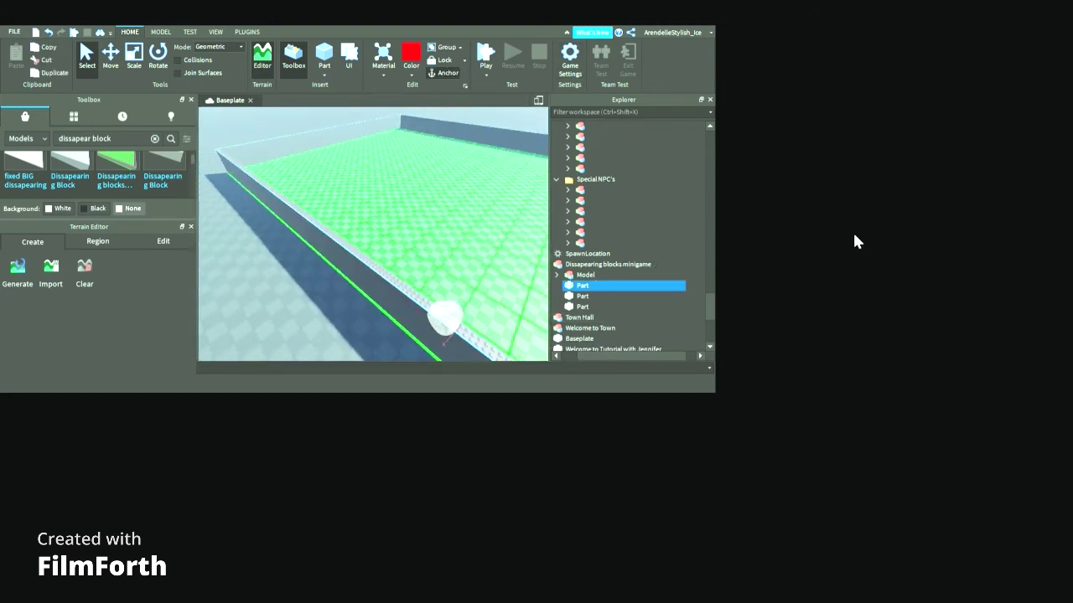
key("Delete")
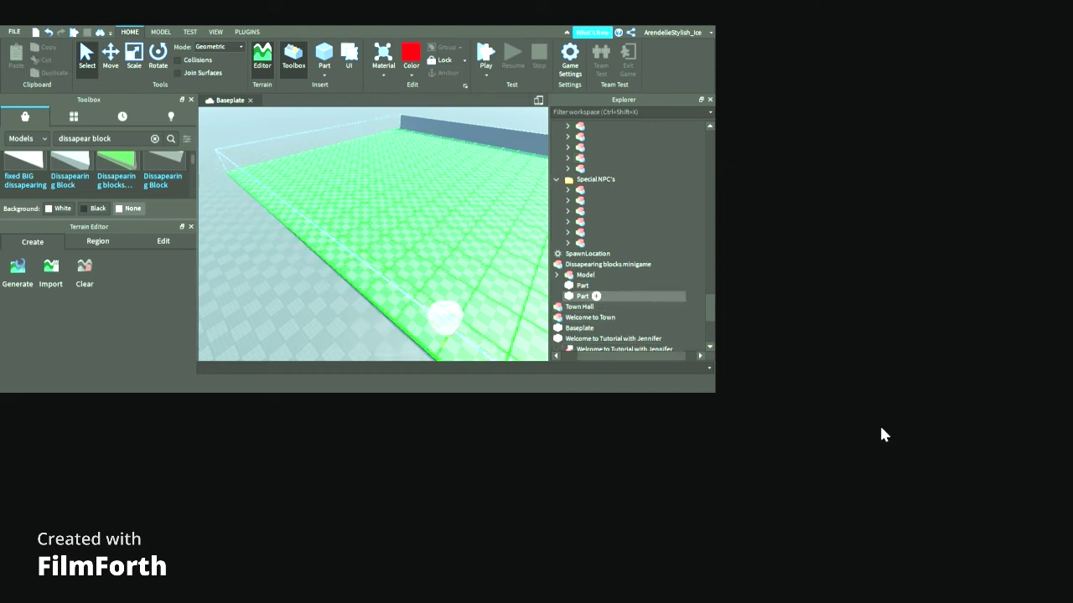
Find the standalone welcome sign part on the baseplate and delete it together with its contents
mouse_move(333, 275)
right_mouse_down()
mouse_move(349, 294)
mouse_move(332, 277)
right_mouse_up()
key("w")
scroll(331, 275, "down", 5)
scroll(332, 277, "up", 2)
scroll(365, 255, "up", 3)
scroll(495, 282, "down", 4)
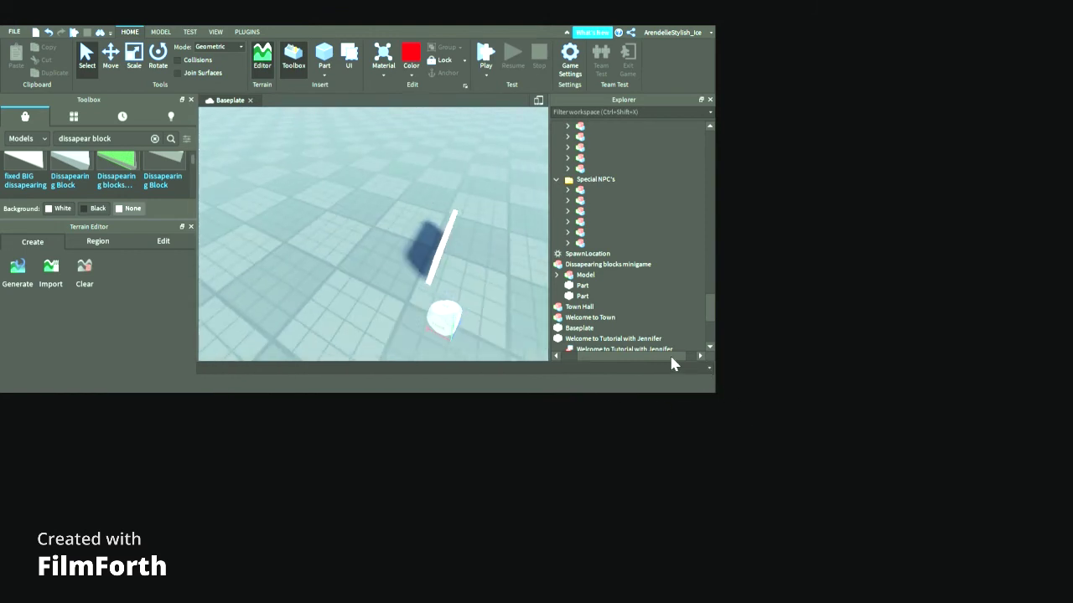
left_click(442, 245)
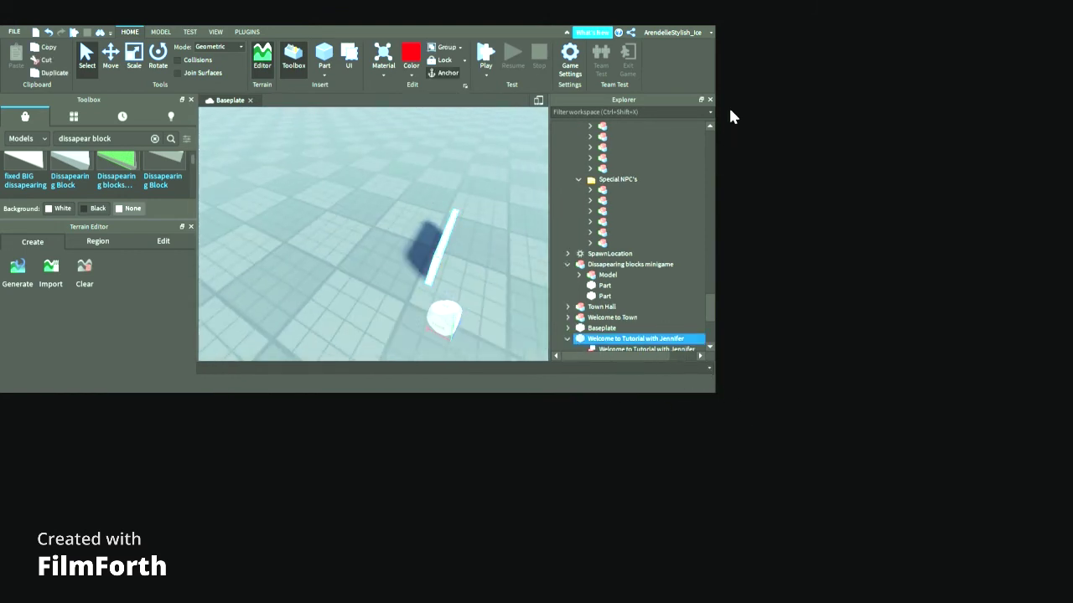
key("Delete")
Delete the two remaining wall parts of the disappearing blocks minigame, keeping only its inner Model
right_click_drag(372, 259, 373, 258)
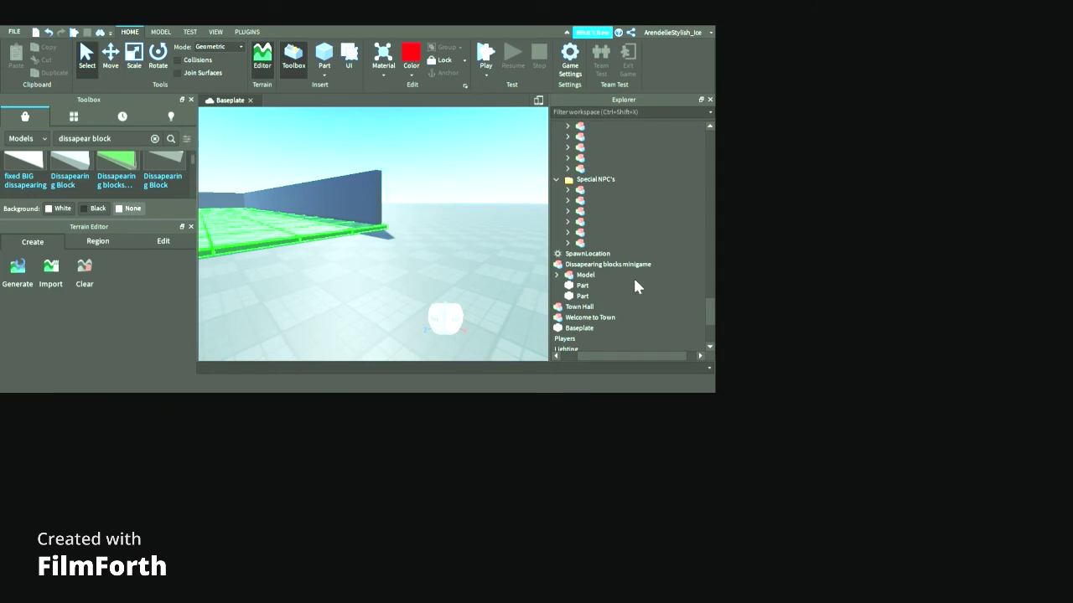
left_click(581, 286)
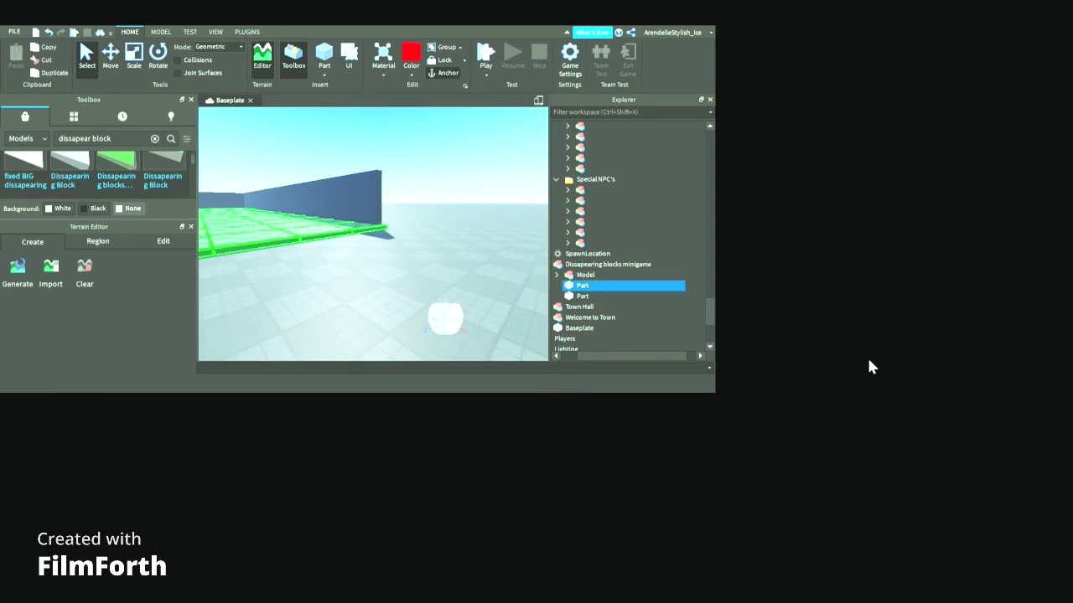
key("Delete")
left_click(582, 286)
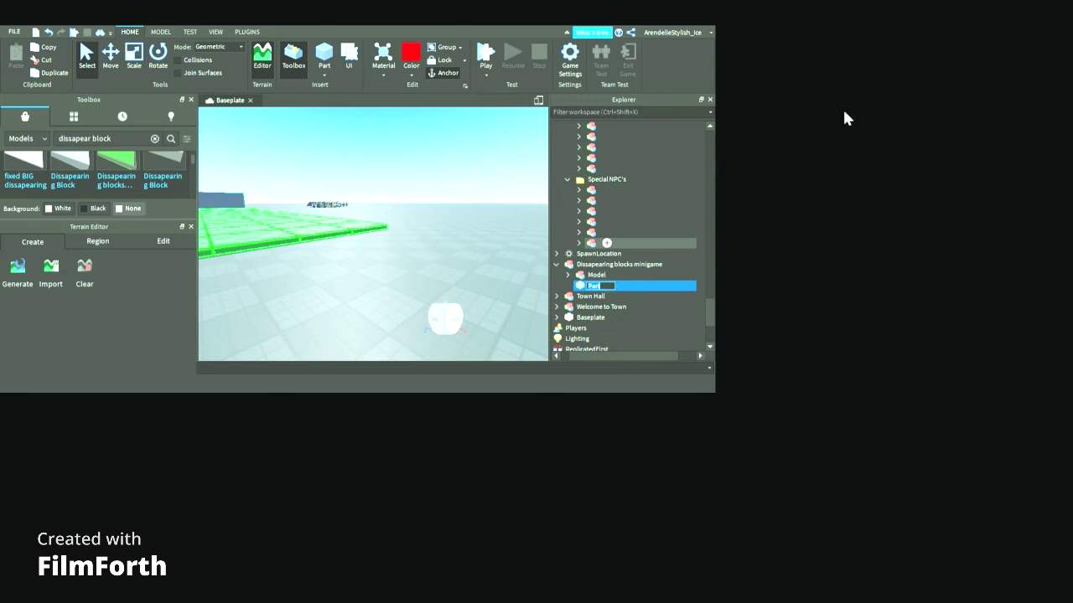
mouse_move(481, 361)
right_mouse_down()
mouse_move(447, 352)
mouse_move(458, 340)
mouse_move(481, 357)
right_mouse_up()
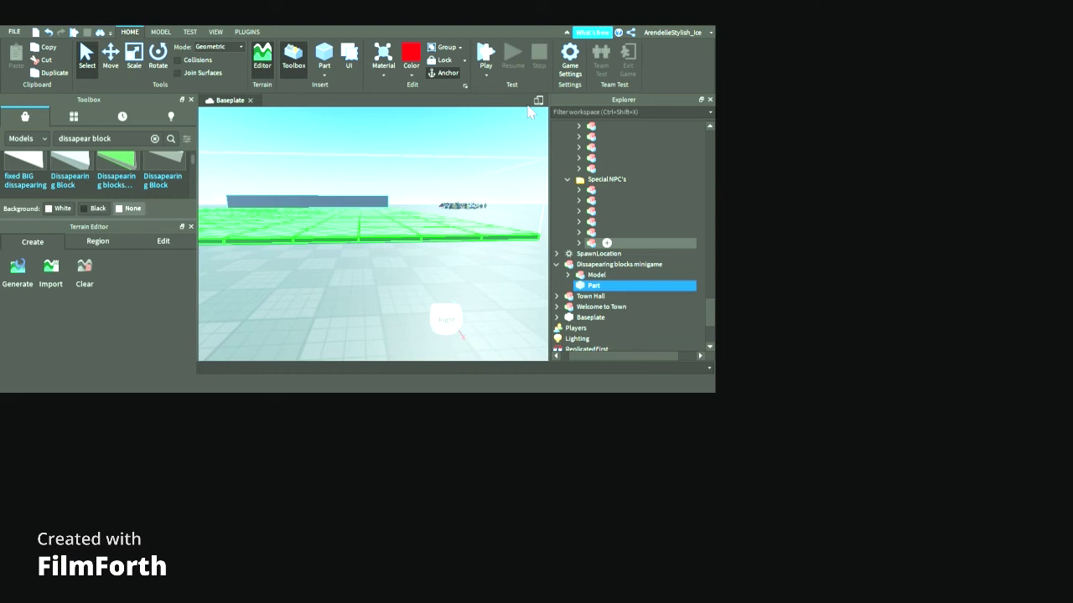
key("Delete")
right_click_drag(535, 281, 570, 232)
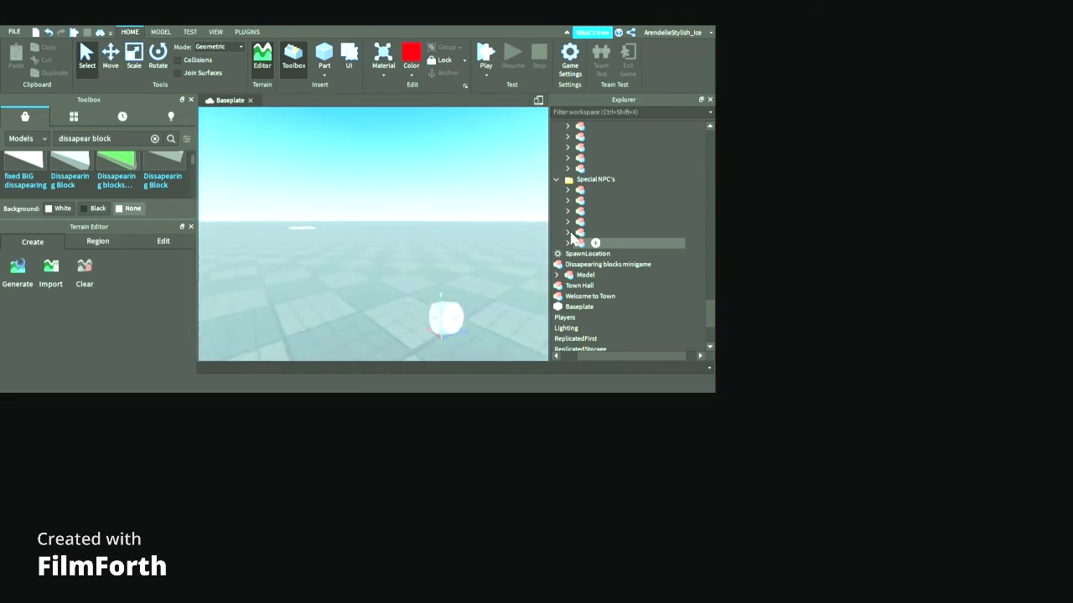
Search the Toolbox models for "collection" and insert the "Dragun Wig Collection [ Fixed ]" model into the town
left_click(155, 139)
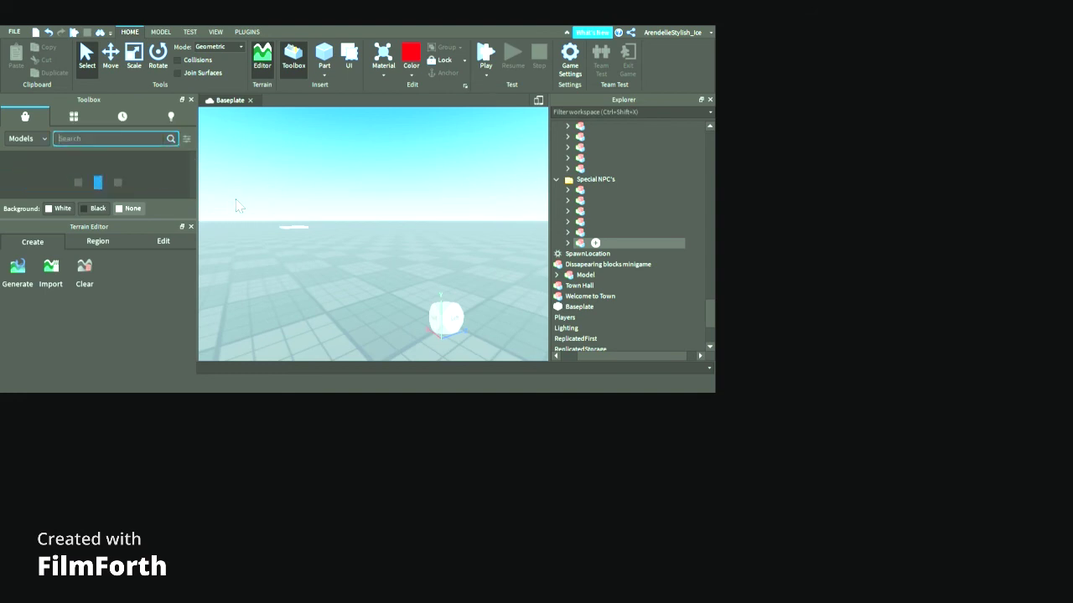
type("tion")
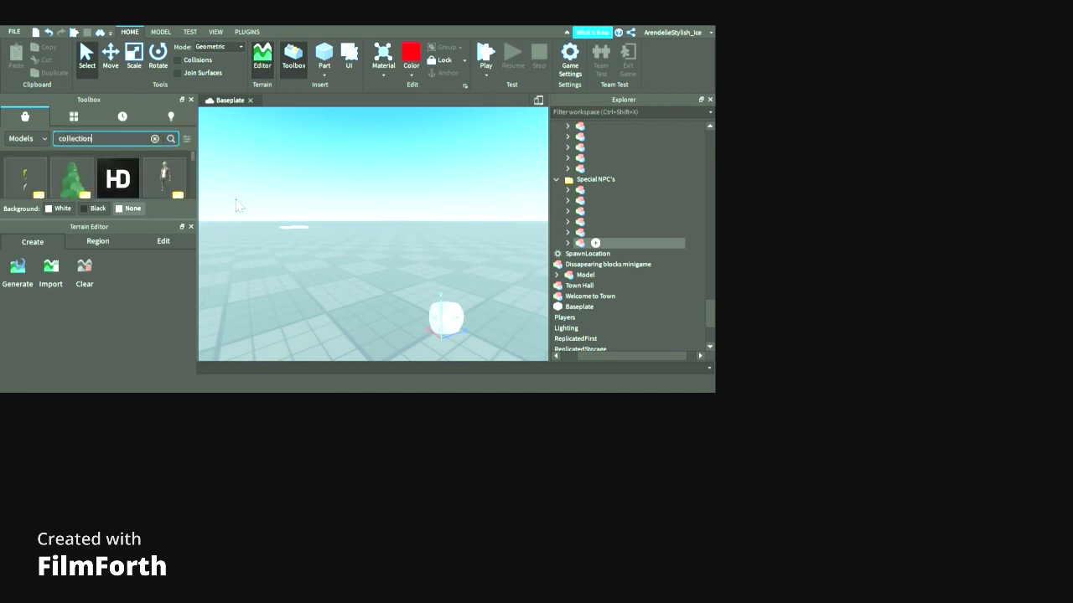
key("Return")
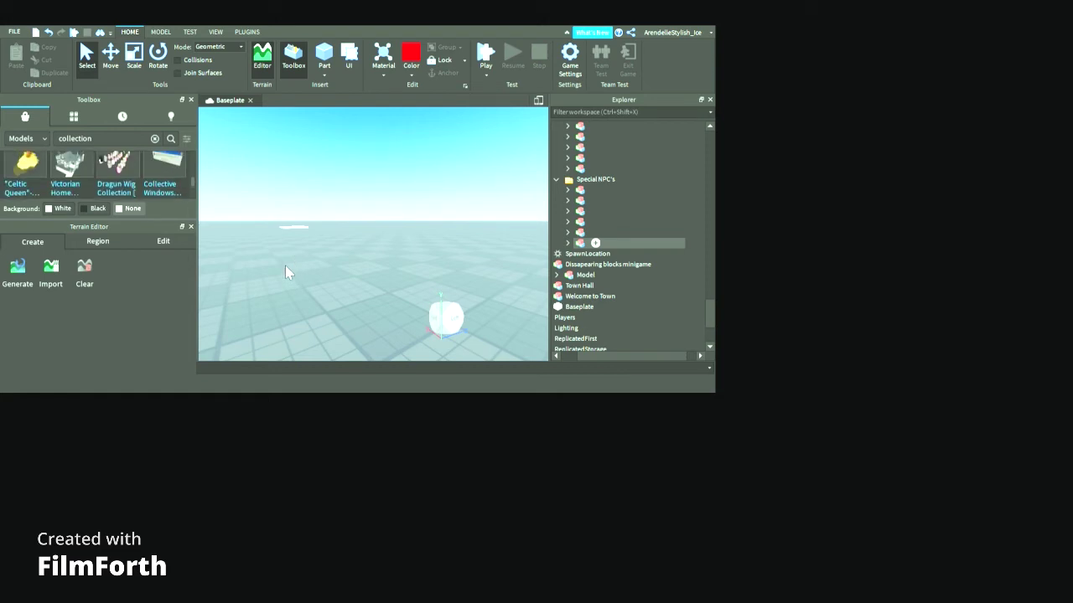
right_click_drag(512, 418, 512, 419)
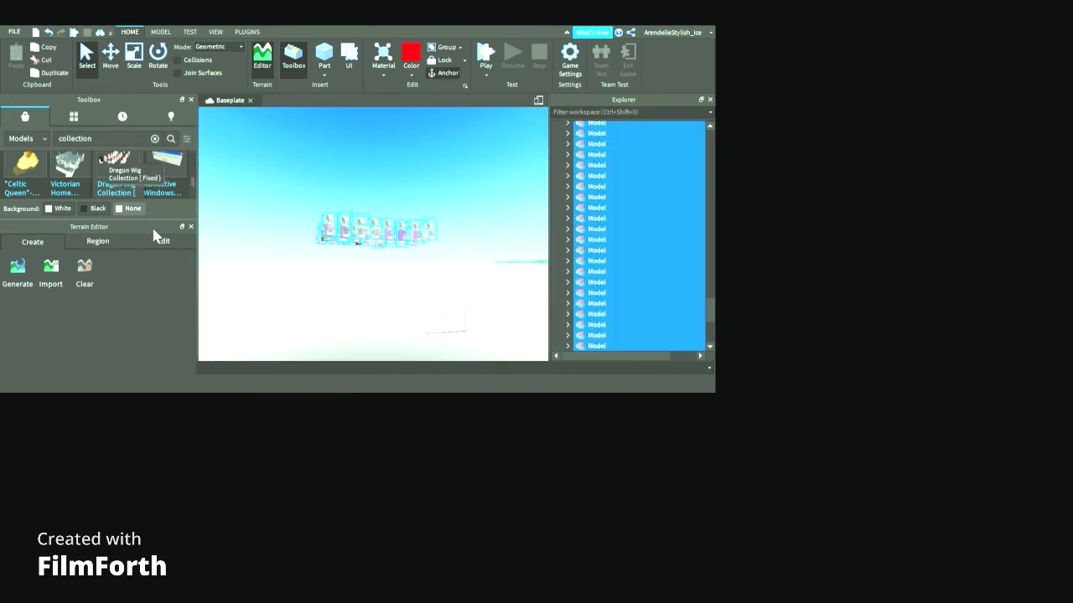
left_click(554, 215)
scroll(554, 214, "up", 5)
scroll(554, 214, "up", 3)
scroll(575, 231, "down", 3)
scroll(554, 215, "up", 2)
right_click_drag(554, 215, 567, 248)
key("w")
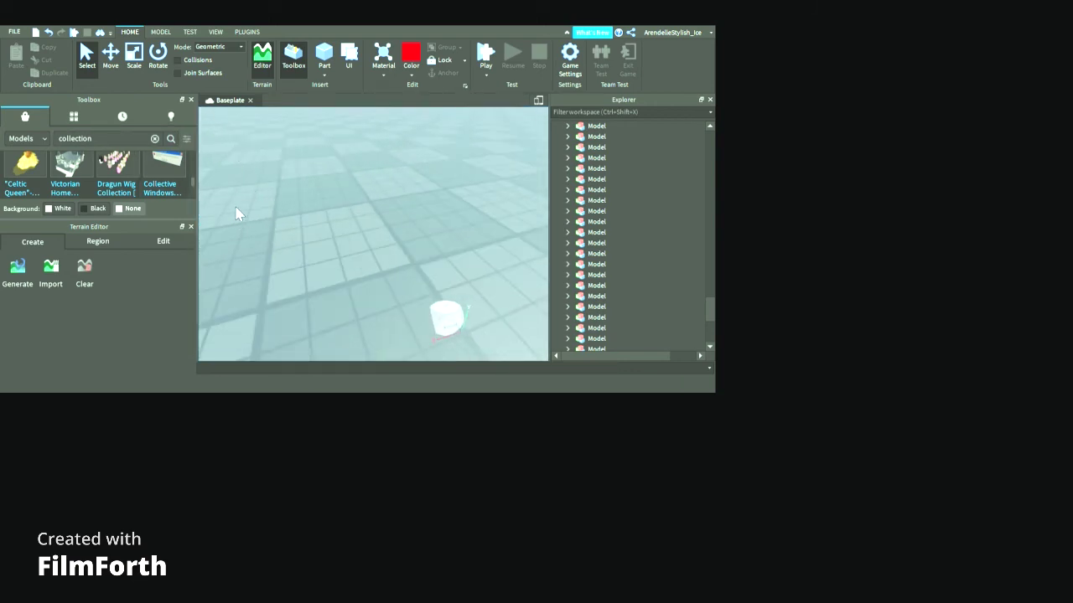
Search the Toolbox models for "baby" and browse the listed models
left_click(155, 138)
type("ab")
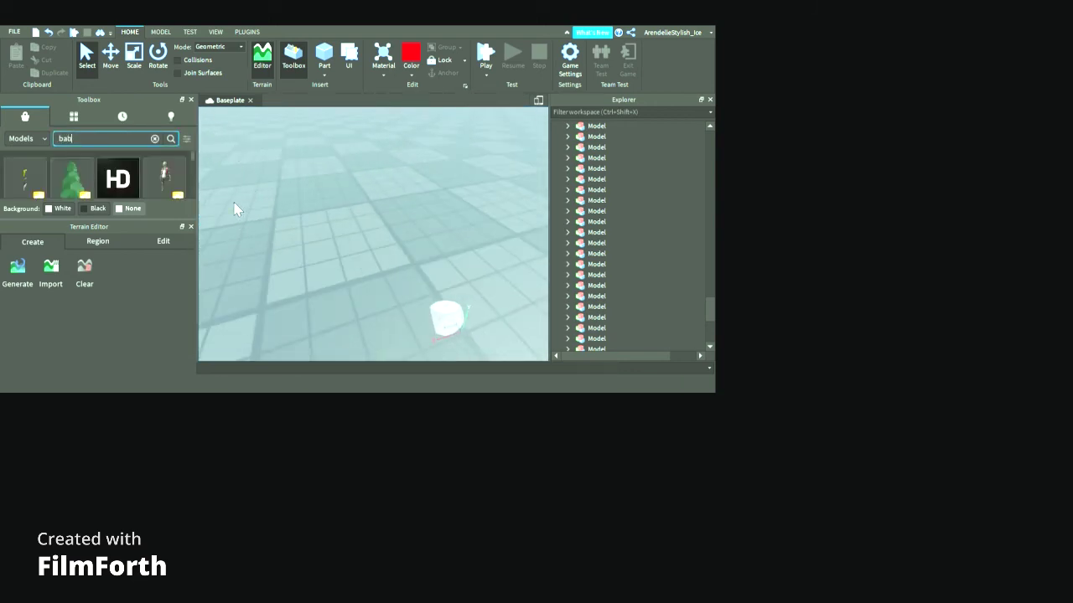
key("Return")
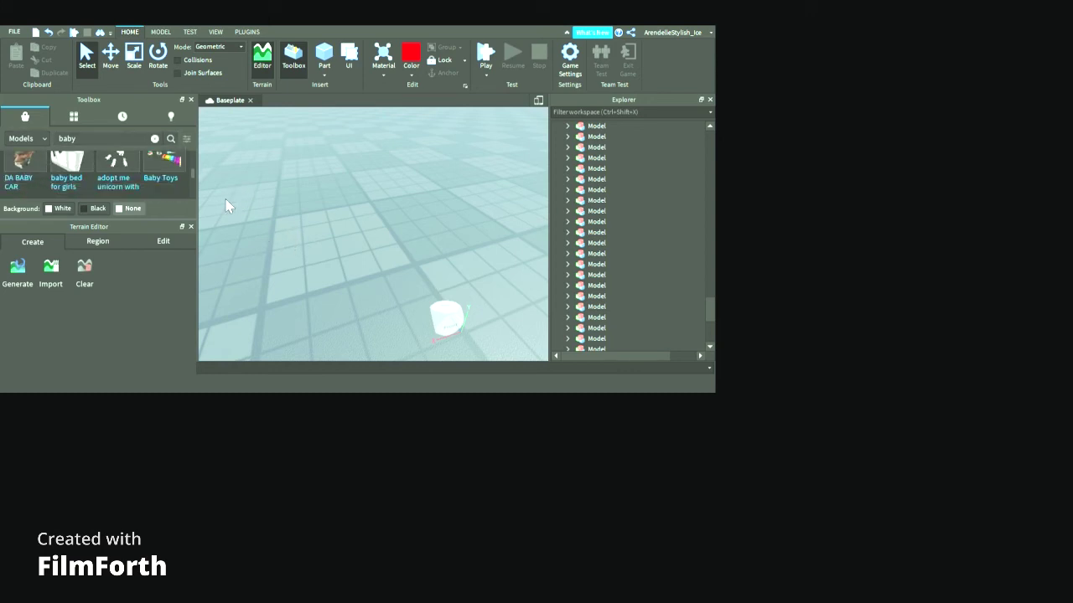
Search the Toolbox models for "reward streak" and look through the results
left_click(154, 139)
type("rewa")
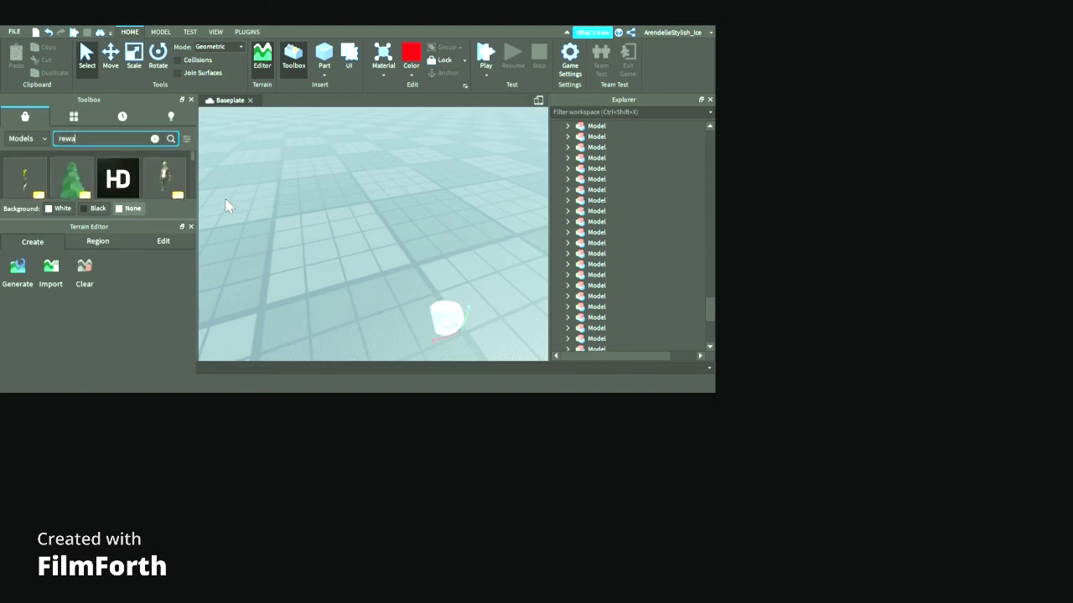
type("rd streak")
key("Return")
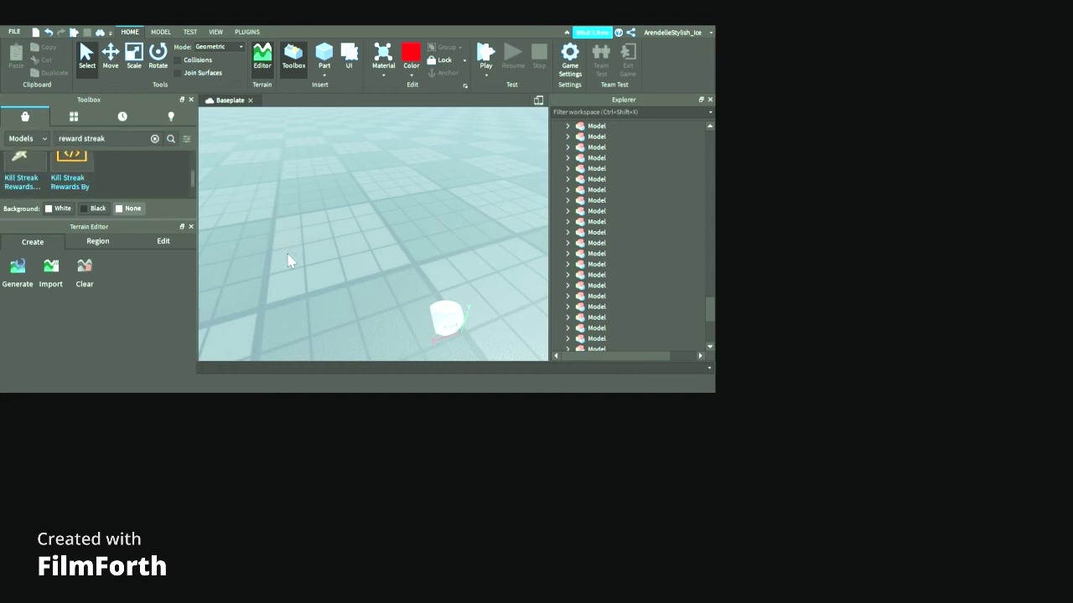
right_click_drag(481, 293, 508, 319)
right_click_drag(508, 357, 479, 359)
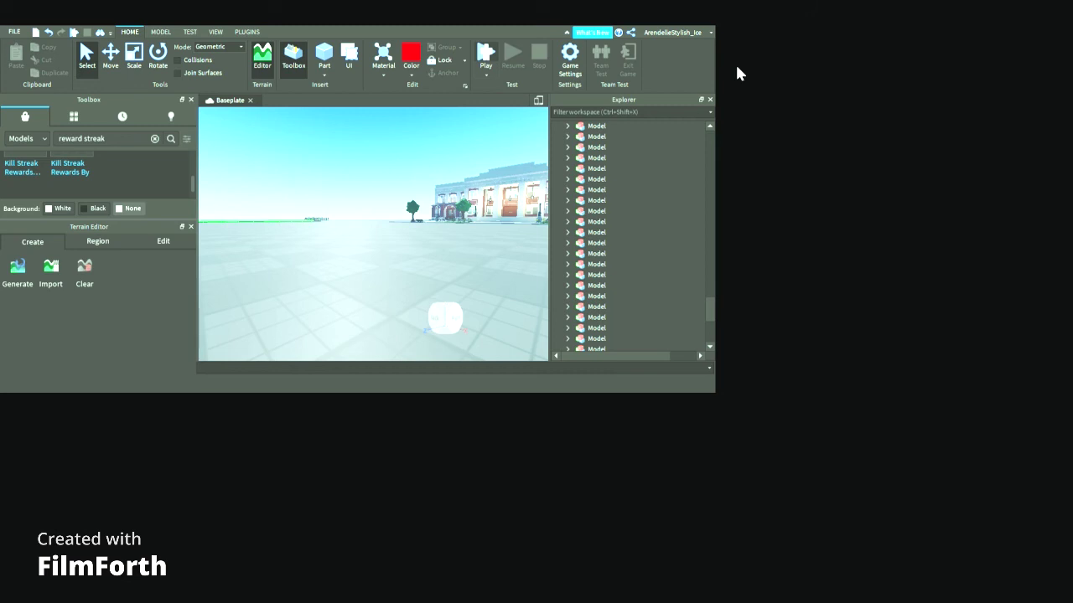
Start a playtest of the game and try equipping and putting away the heart balloon near the spawn pad
key("F5")
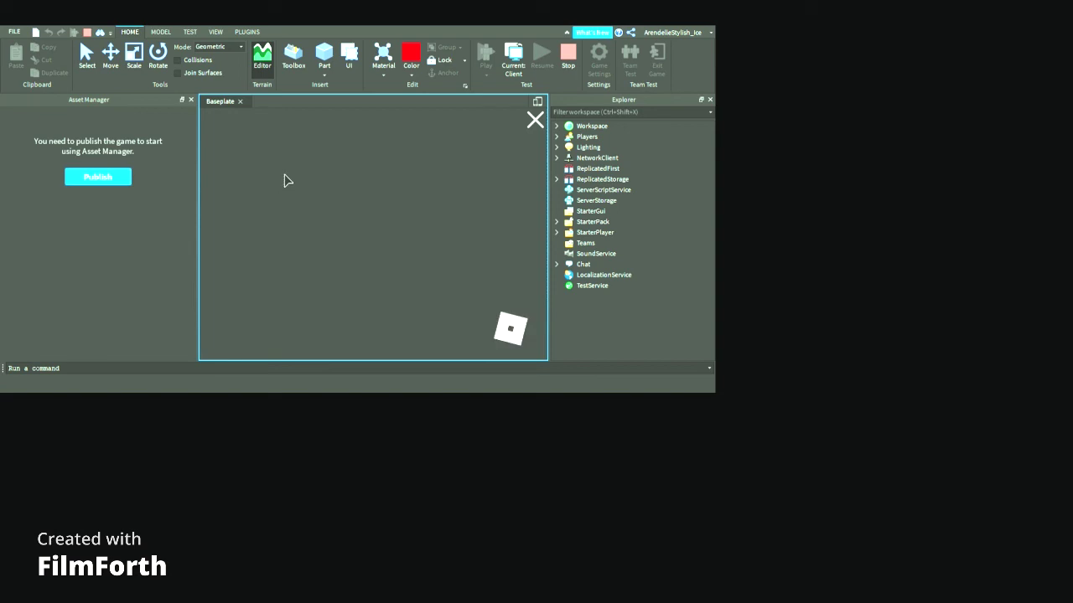
right_click_drag(280, 282, 283, 287)
key("w")
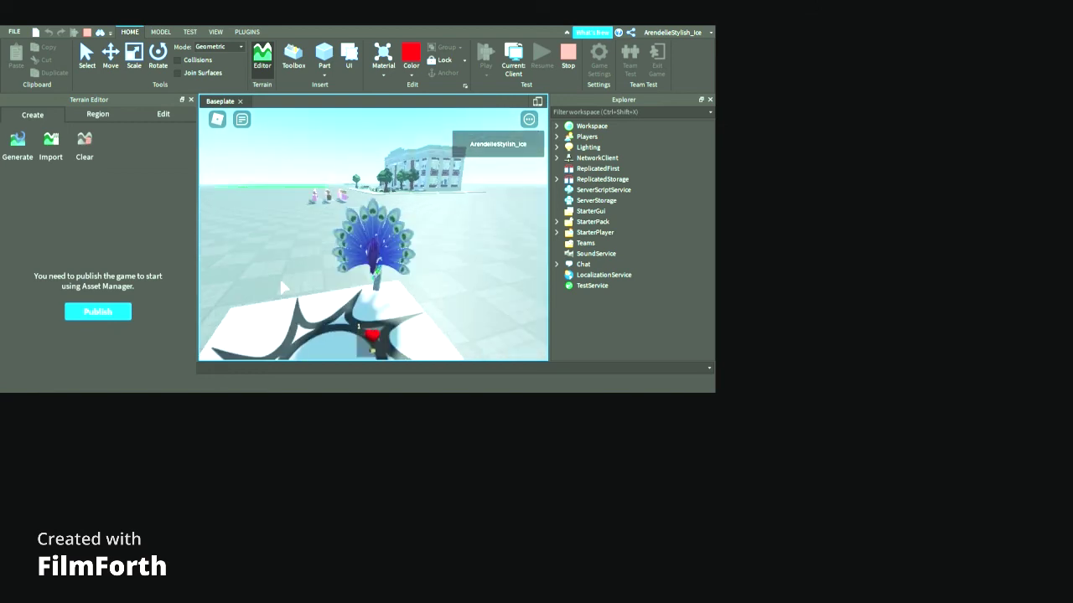
key("w")
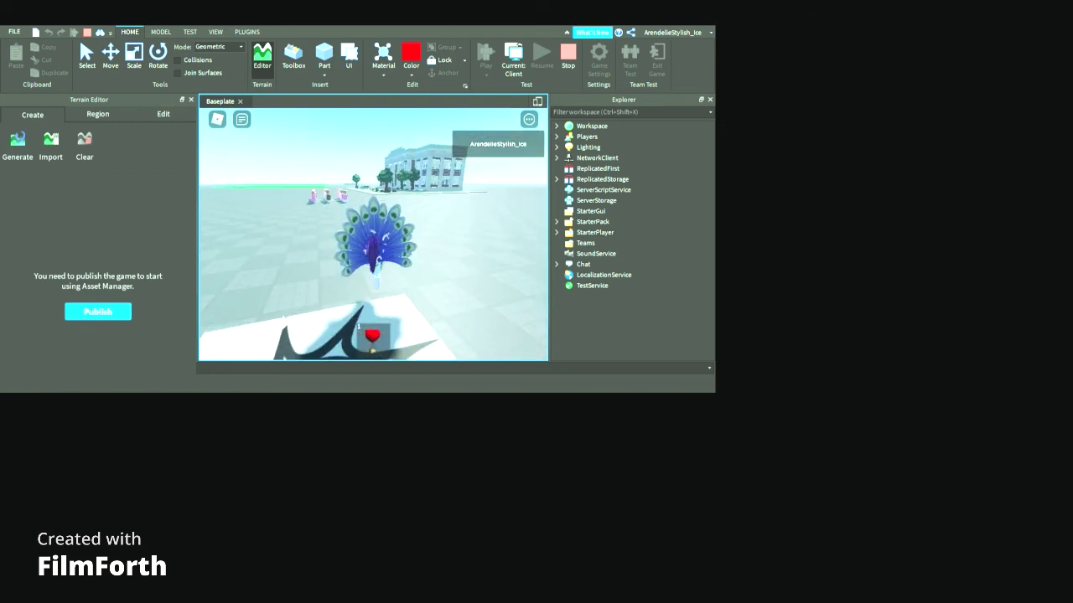
key("1")
right_click_drag(283, 315, 283, 315)
key("s")
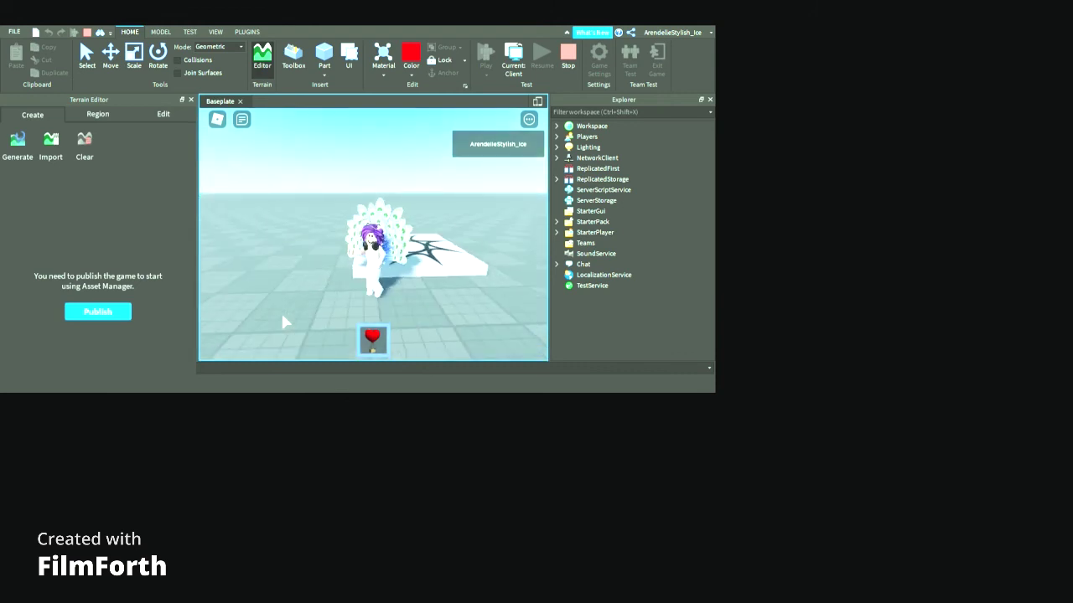
key("1")
Walk the avatar across the baseplate to the rows of figures near the Town Hall and inspect them
right_click_drag(298, 299, 297, 300)
key("w")
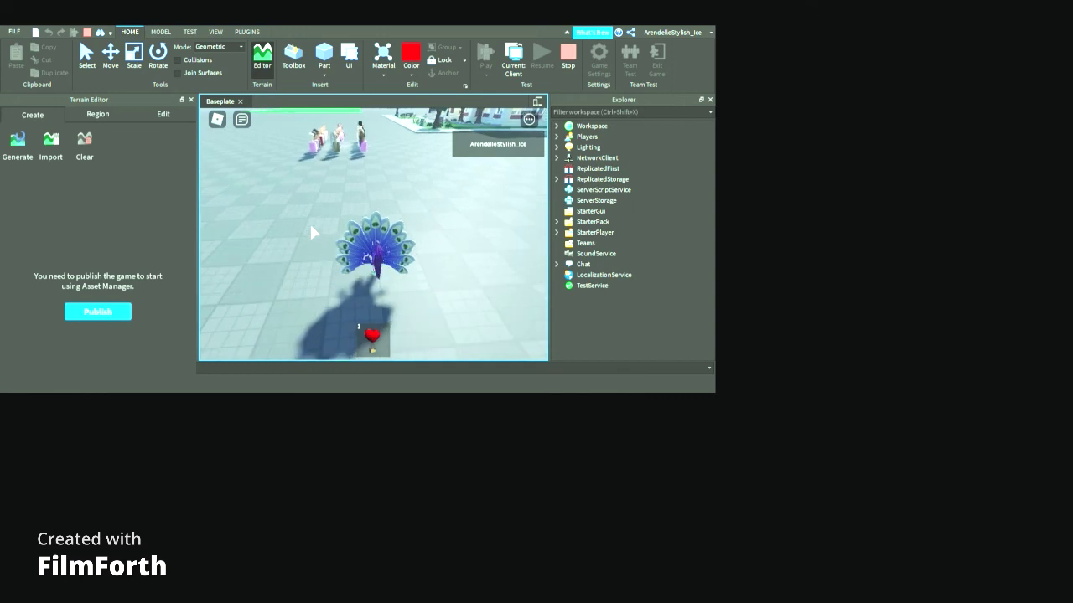
key("w")
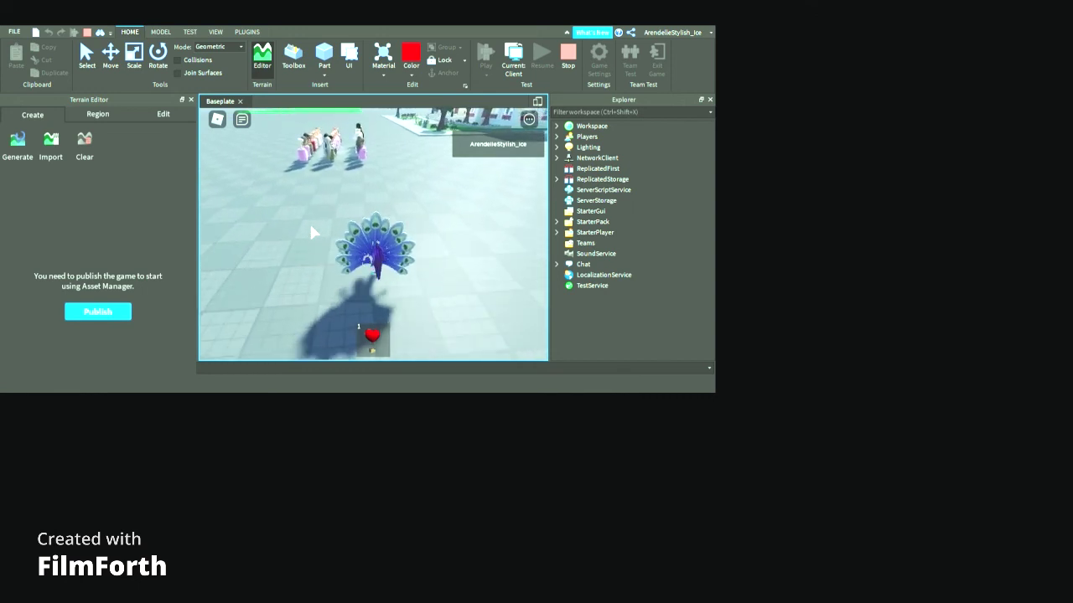
key("d")
key("w")
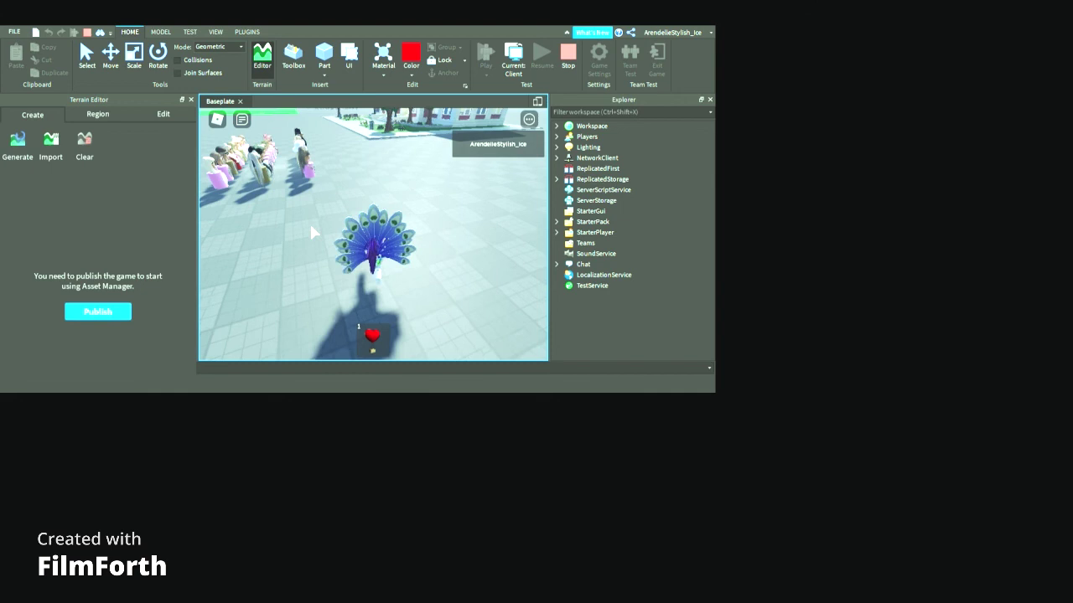
key("w")
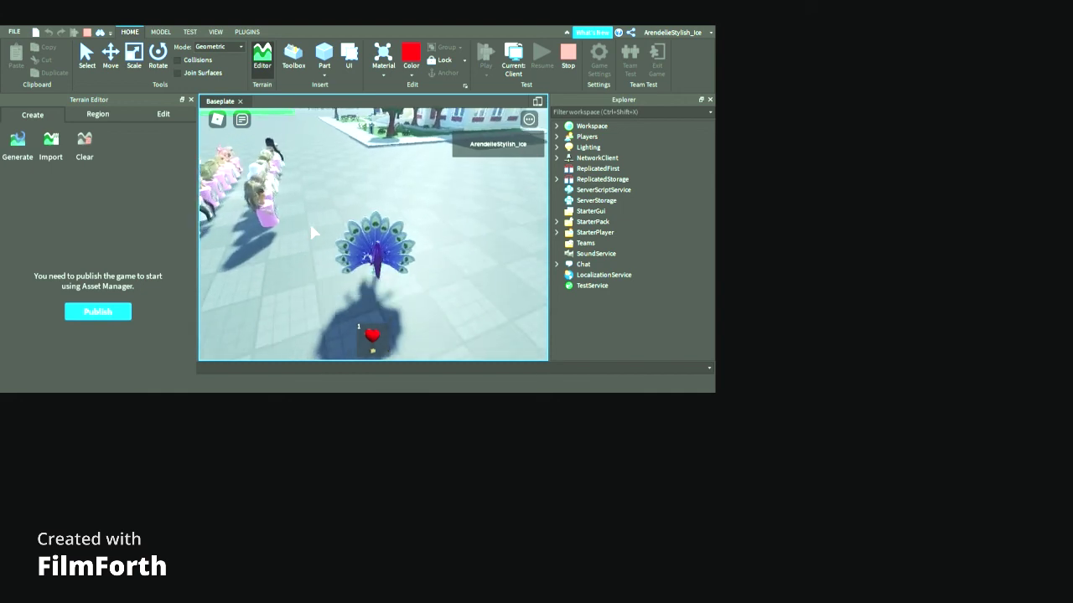
key("w")
key("a")
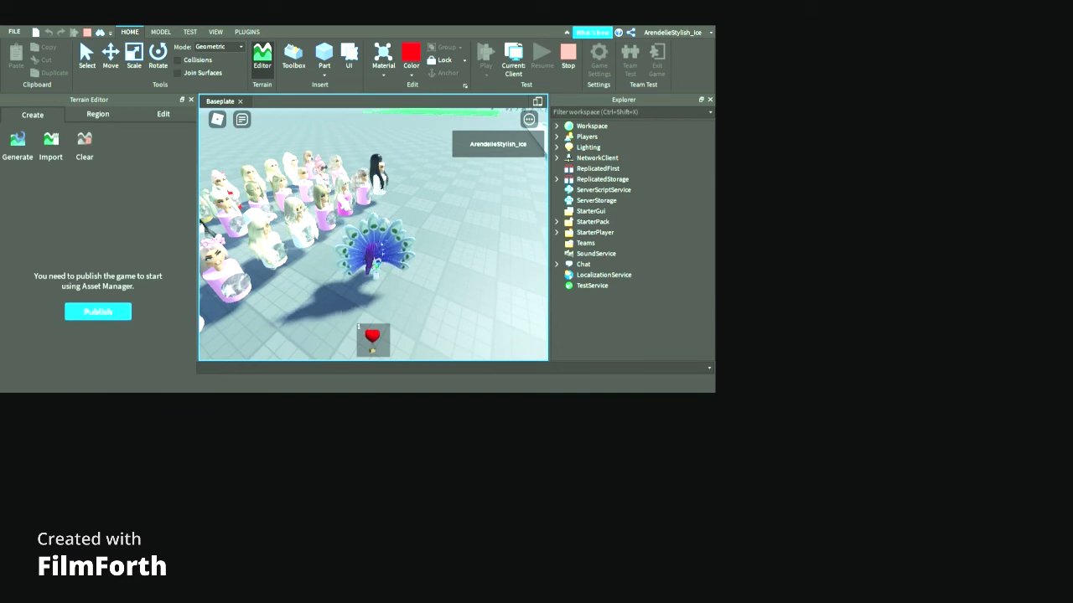
key("Left")
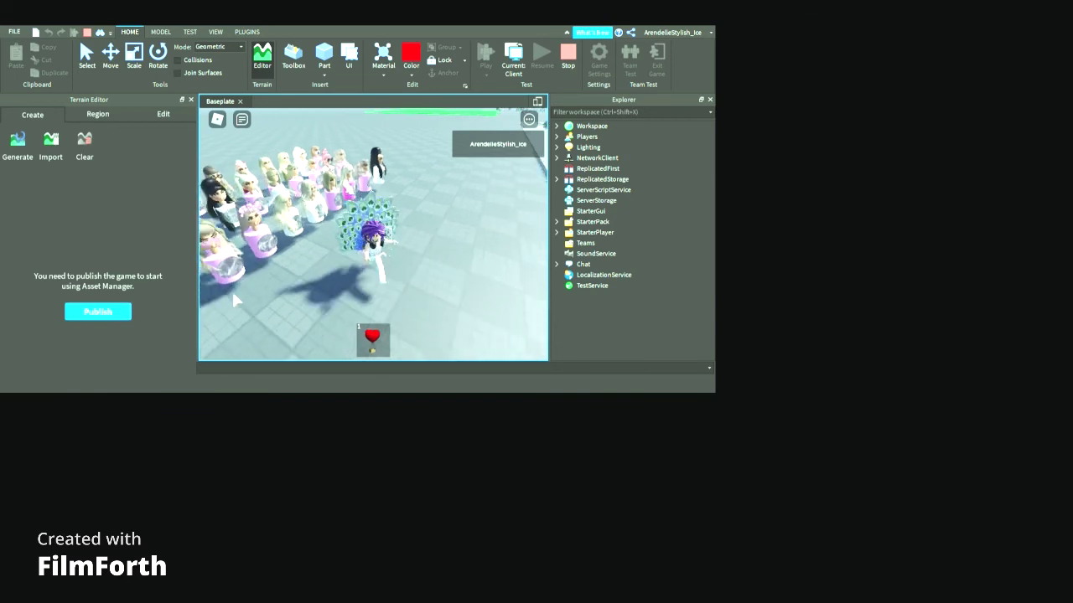
key("a")
key("w")
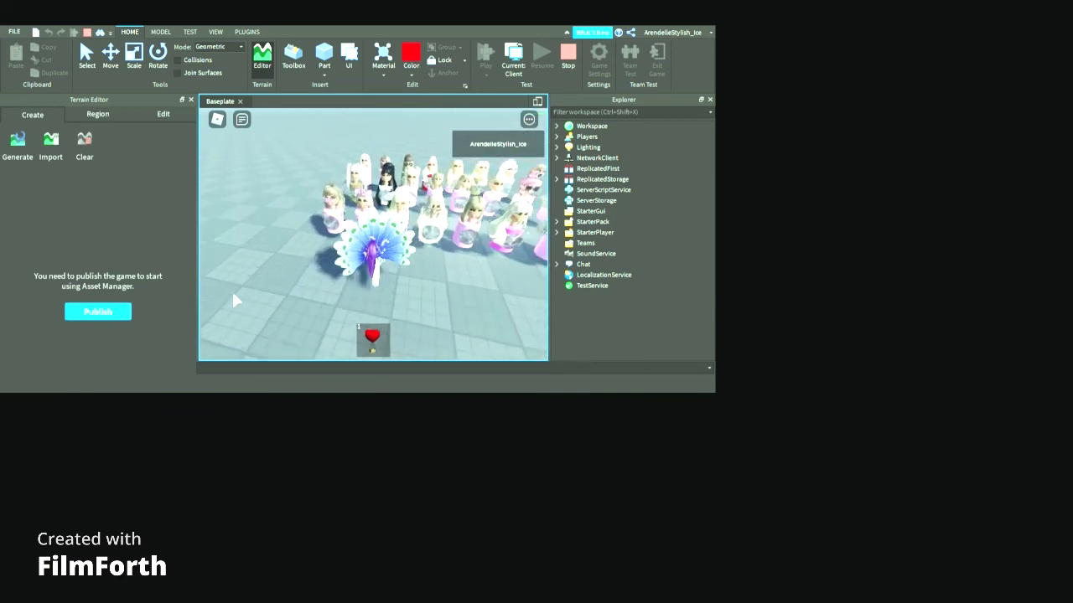
Walk the avatar from the rows of figures back across the baseplate to the tree-planted lawn by the Town Hall
key("d")
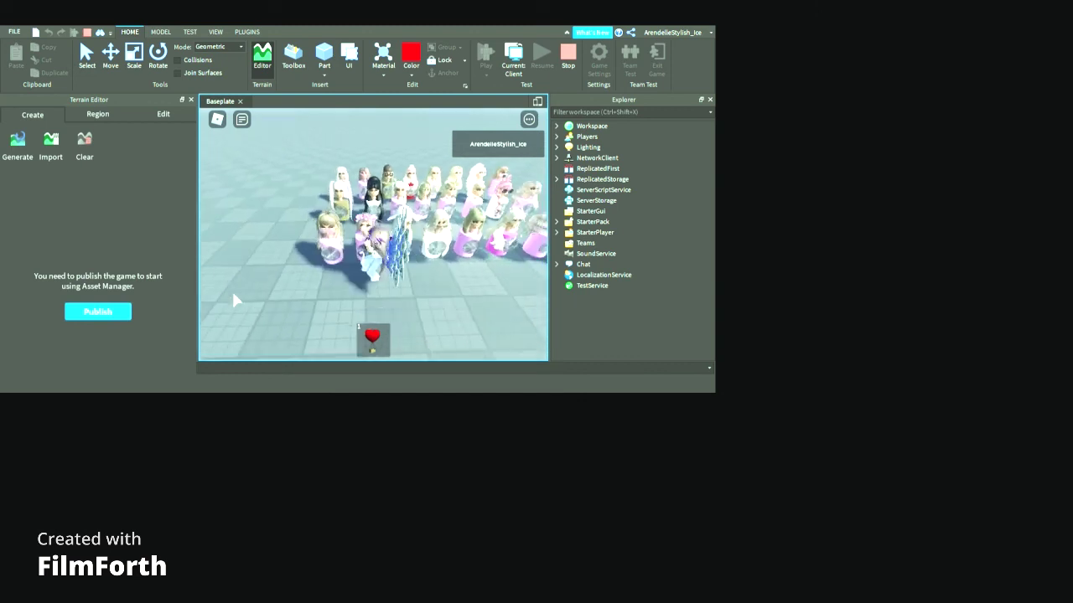
key("s")
right_click_drag(233, 295, 233, 295)
key("w")
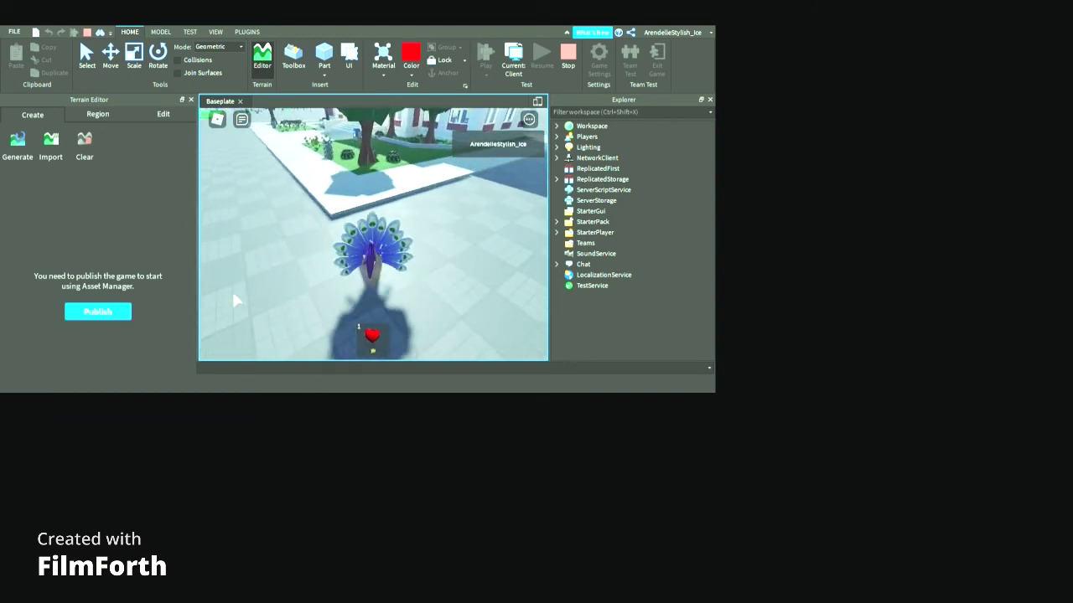
key("w")
right_click_drag(236, 299, 236, 299)
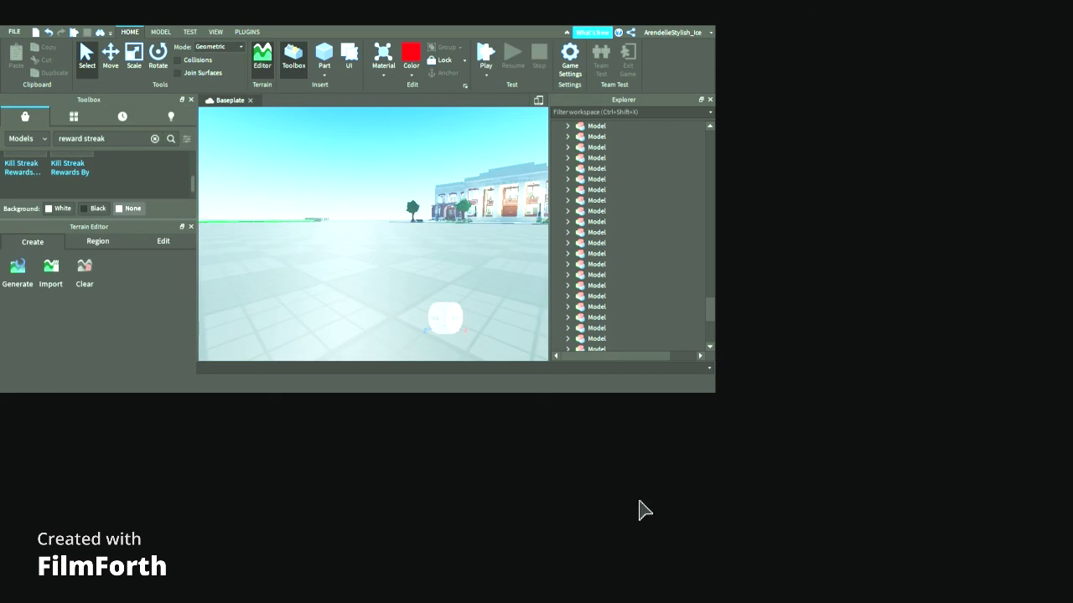
Search the Toolbox models for "rose" and insert the Aesthetic pink rose basket onto the baseplate
left_click(156, 139)
type("rose")
key("Return")
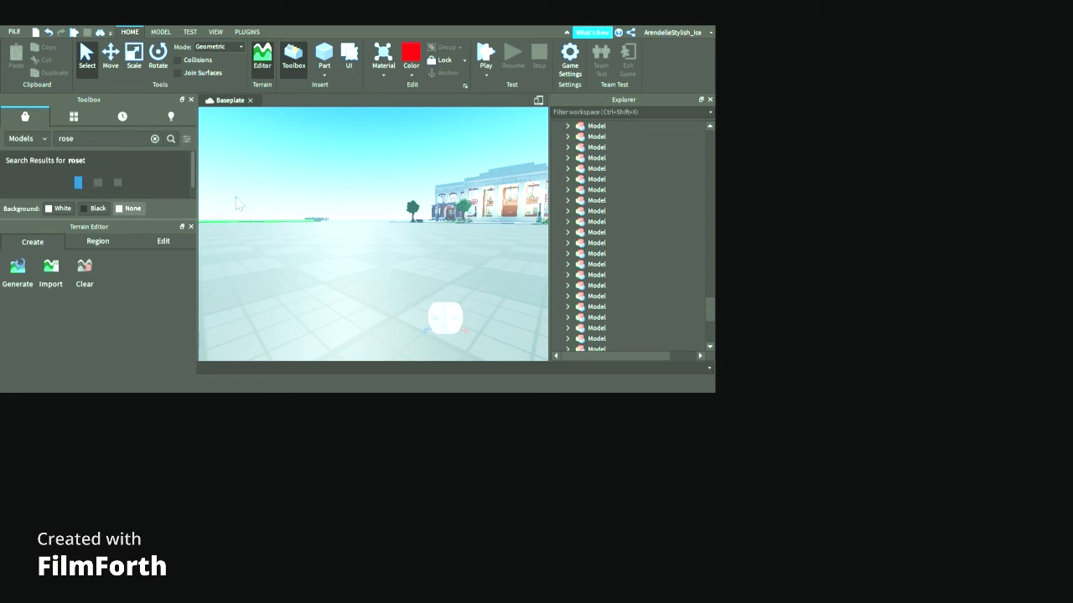
right_click_drag(405, 223, 541, 258)
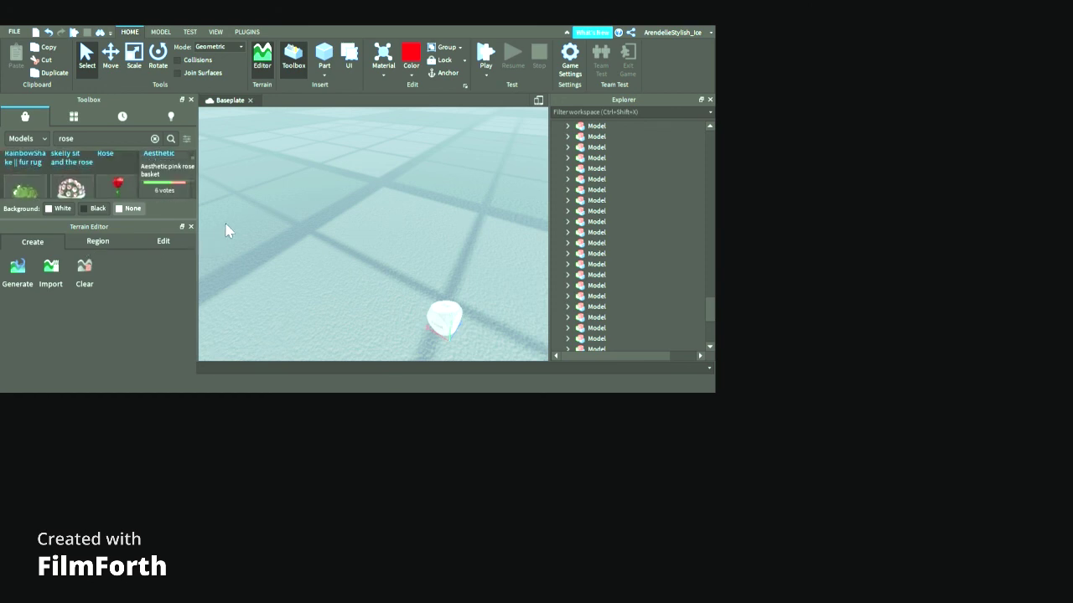
left_click(726, 239)
right_click_drag(721, 240, 722, 240)
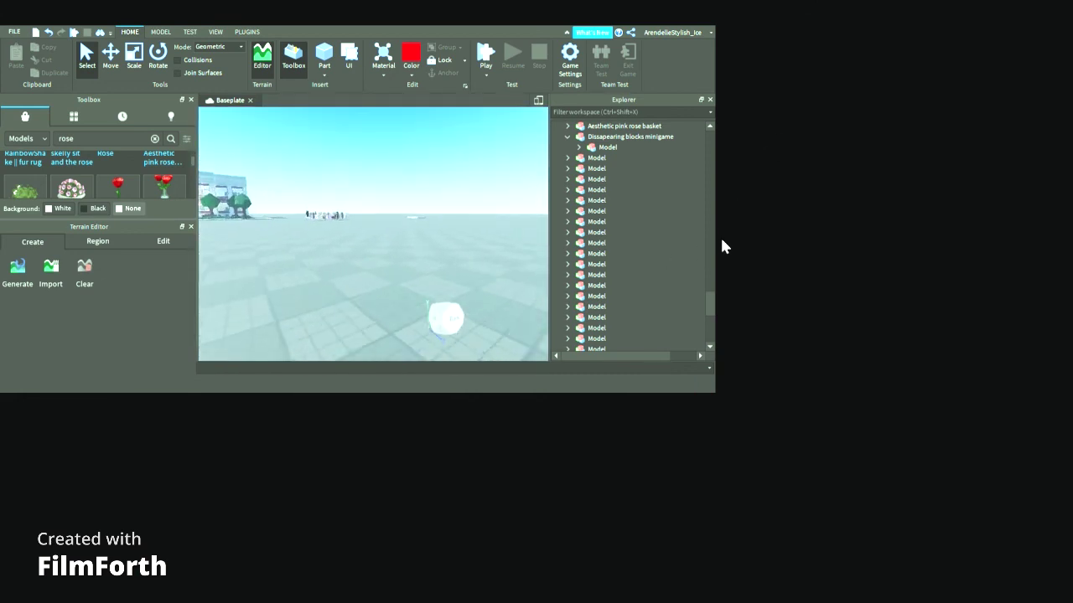
Search the Toolbox models for "aesthetic", insert the Aesthetic vibe room model on the baseplate and inspect it up close
left_click(155, 138)
type("aesthetic")
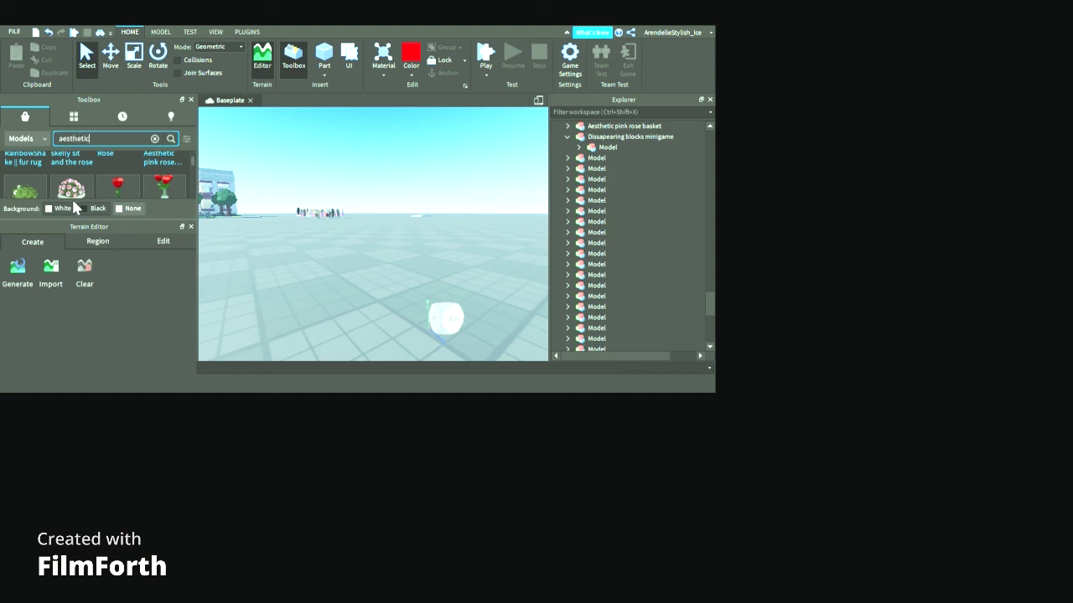
key("Return")
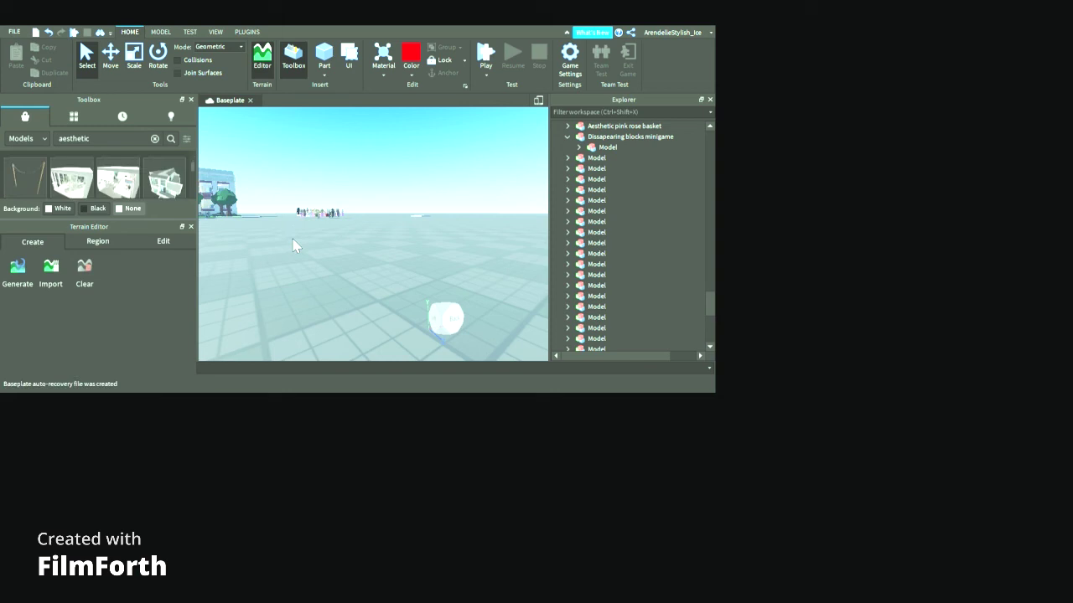
mouse_move(507, 325)
right_mouse_down()
mouse_move(523, 326)
mouse_move(510, 326)
right_mouse_up()
scroll(510, 327, "up", 5)
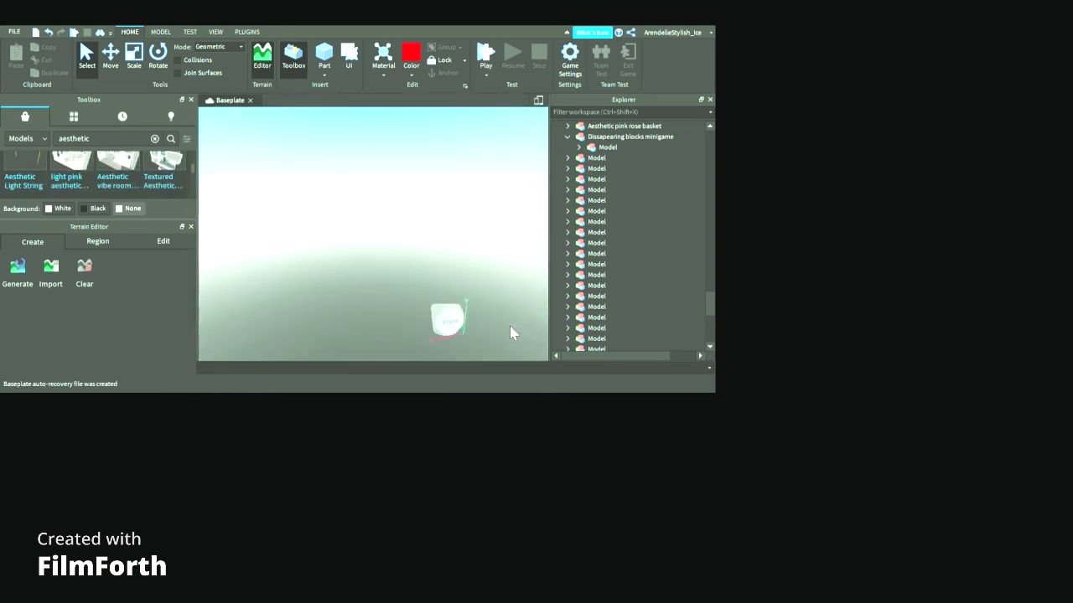
scroll(510, 326, "down", 2)
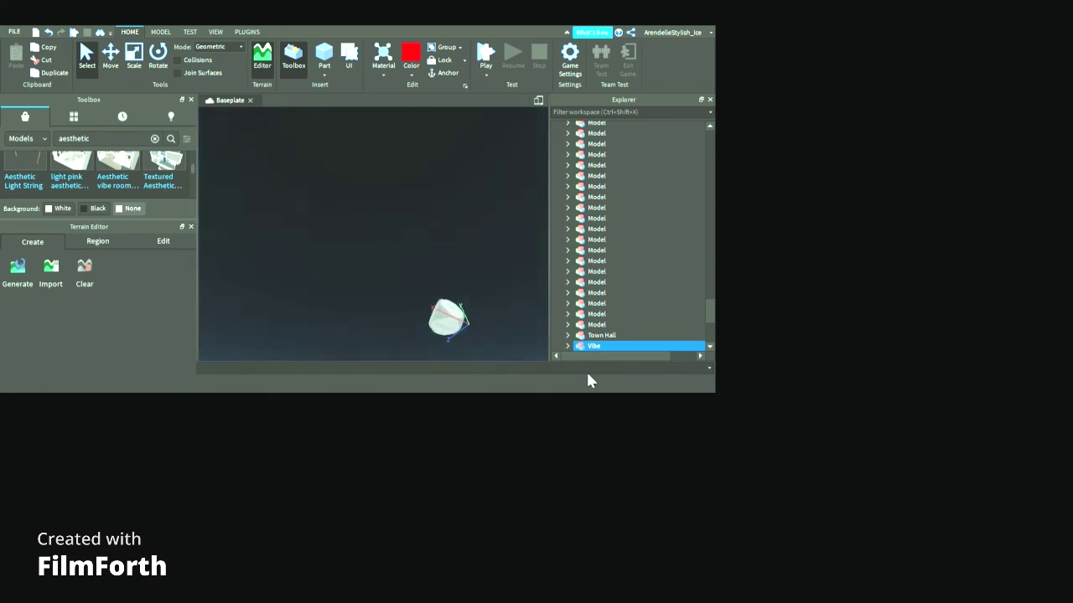
mouse_move(613, 399)
right_mouse_down()
mouse_move(586, 372)
mouse_move(613, 399)
mouse_move(642, 396)
mouse_move(582, 372)
mouse_move(613, 399)
right_mouse_up()
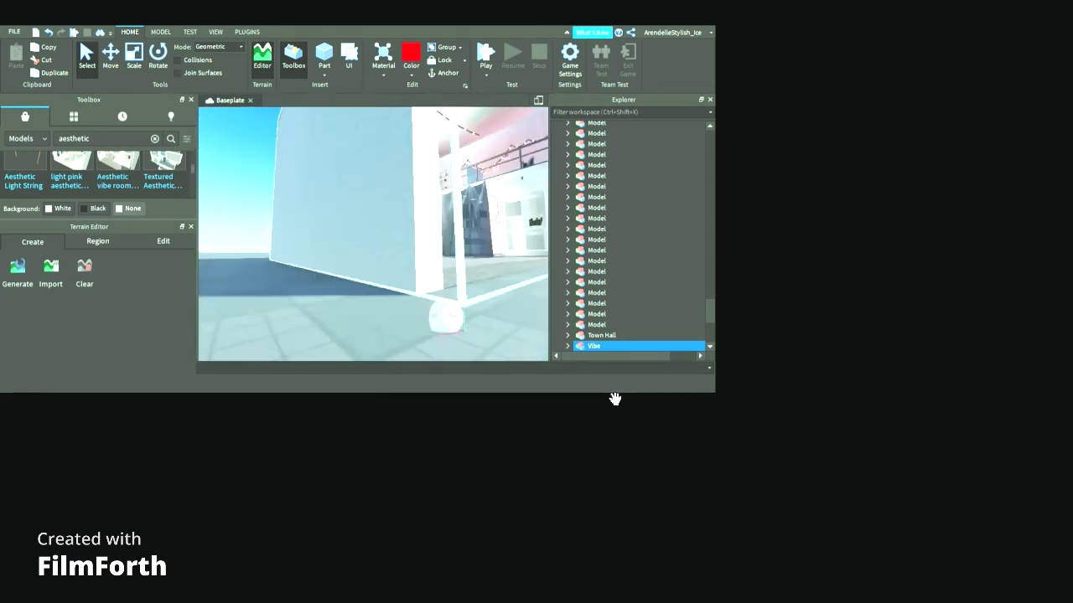